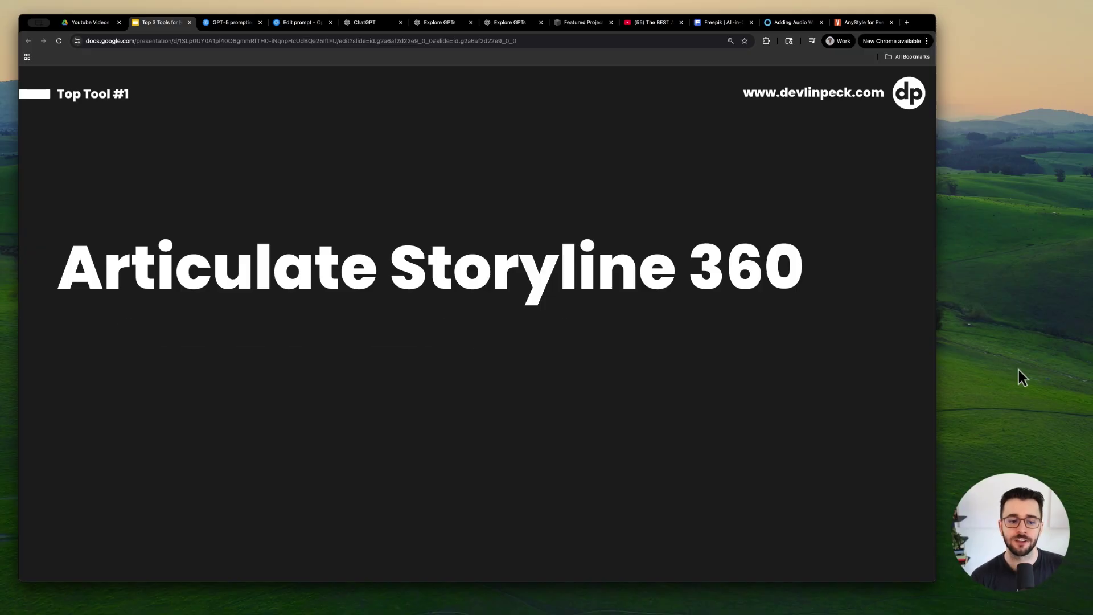
Step: Reveal the three Storyline bullets, then connect to the remote Storyline machine in Parsec
key(Right)
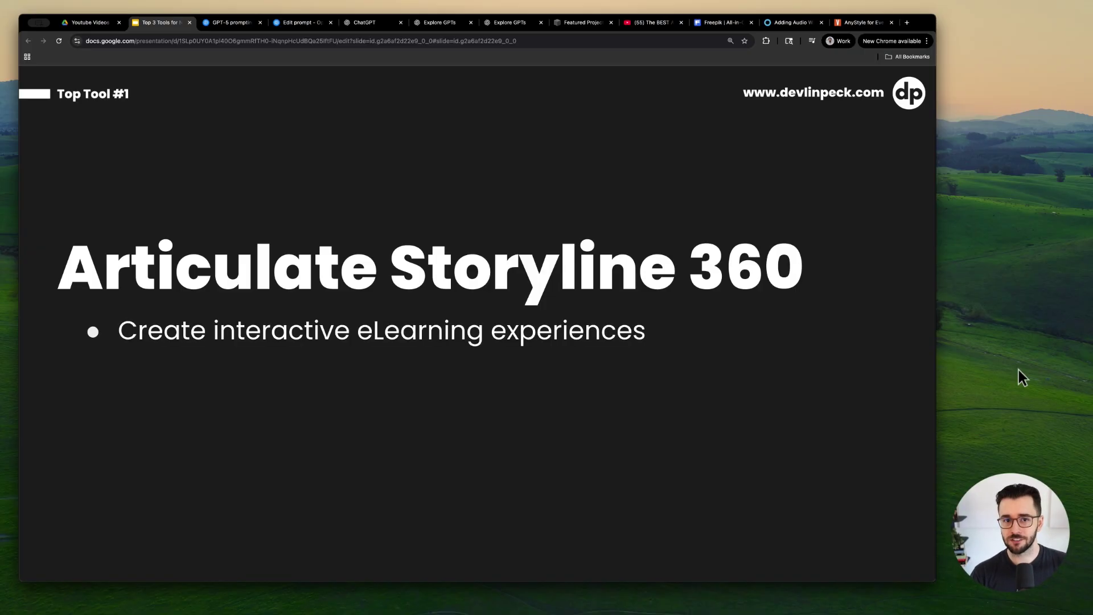
key(Right)
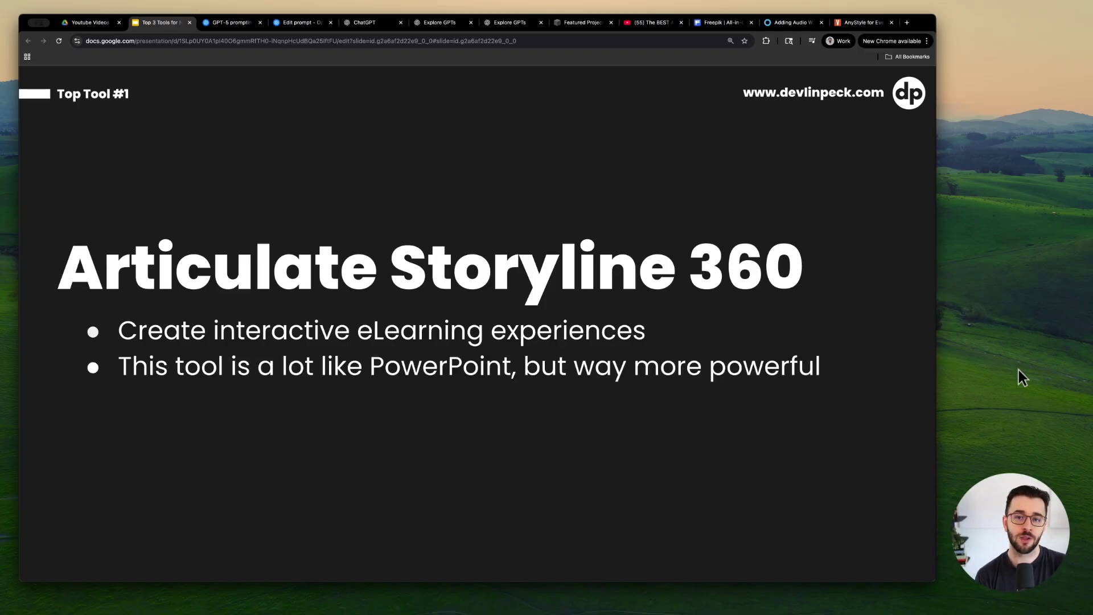
key(Right)
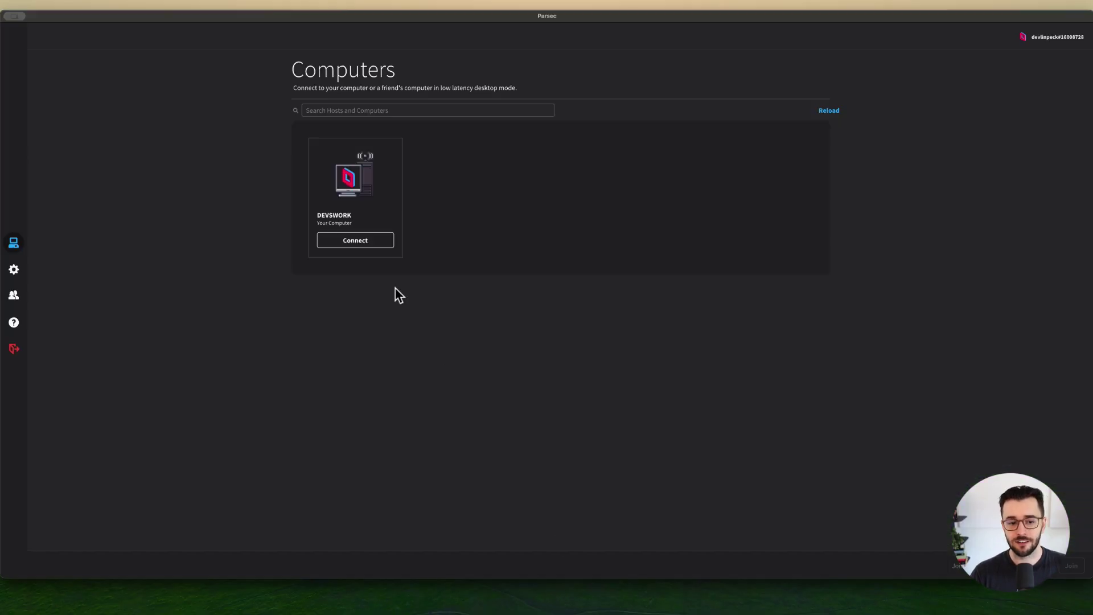
click(371, 241)
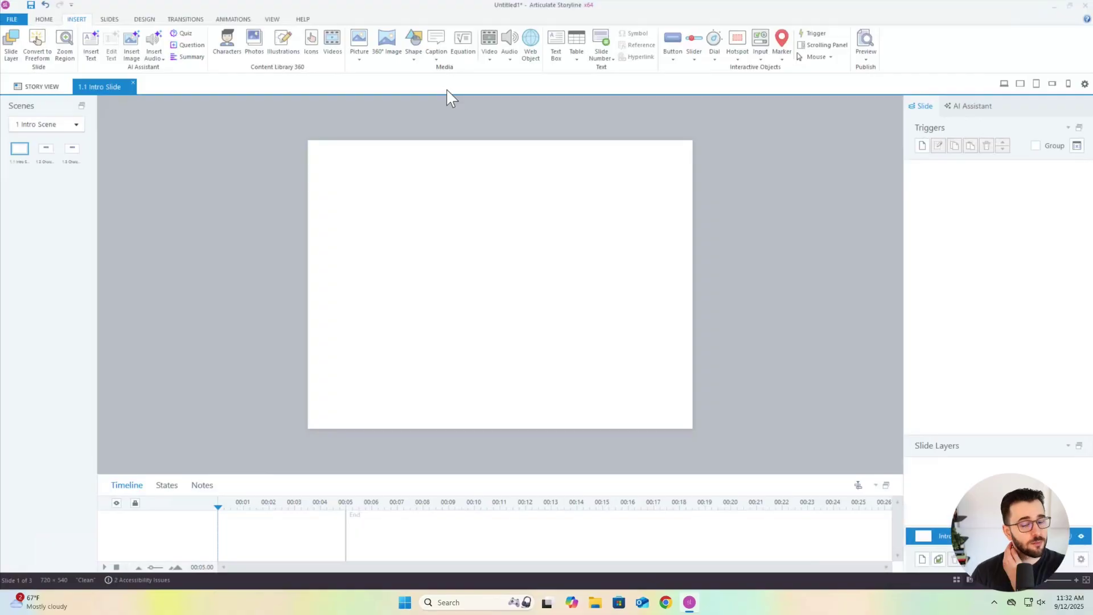
Step: Draw a blue rectangle on the 1.1 Intro Slide and drag it to X 187, Y 96 px
click(360, 59)
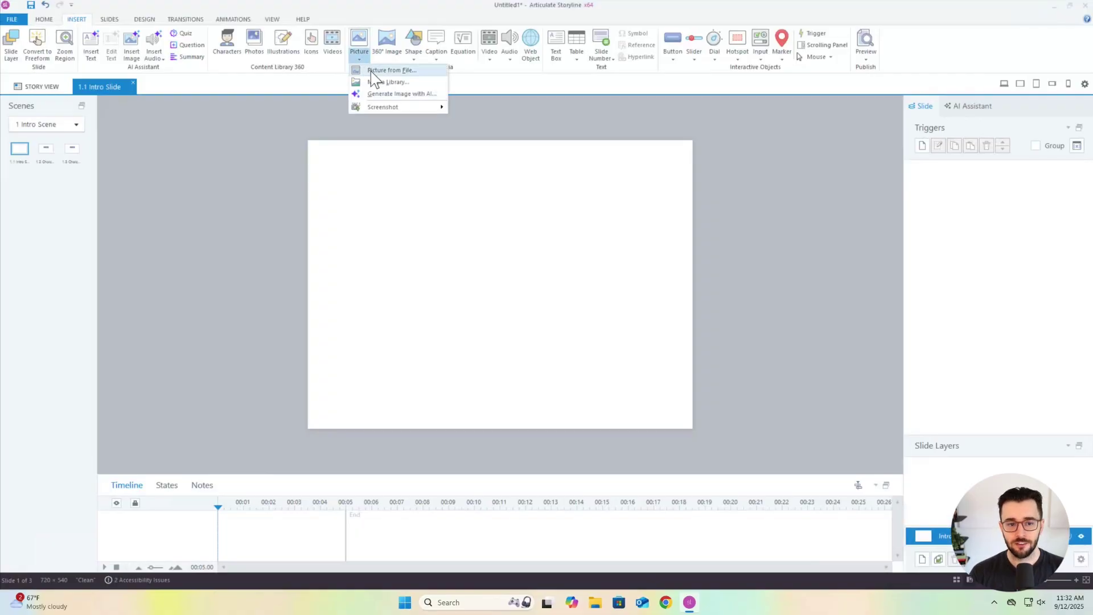
click(414, 54)
click(410, 101)
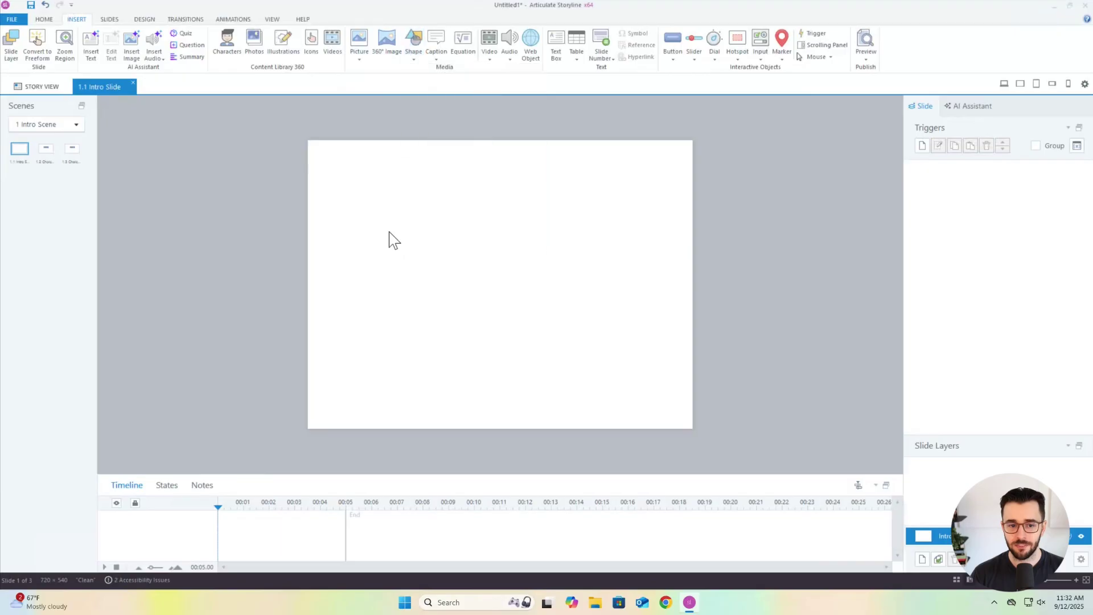
click(389, 232)
click(251, 19)
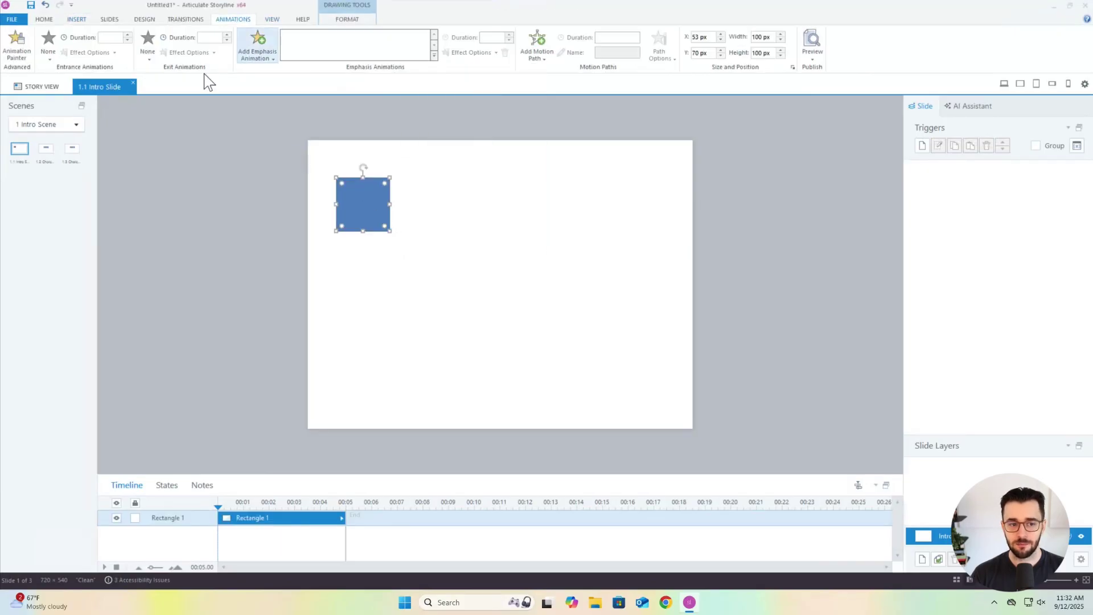
click(49, 48)
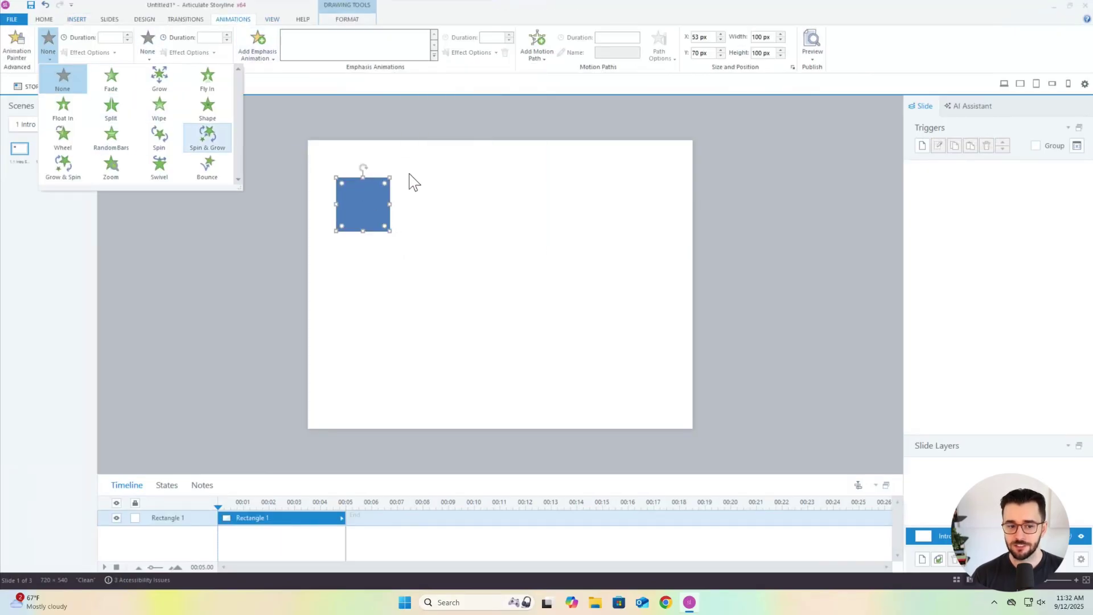
click(428, 198)
drag(371, 207, 442, 218)
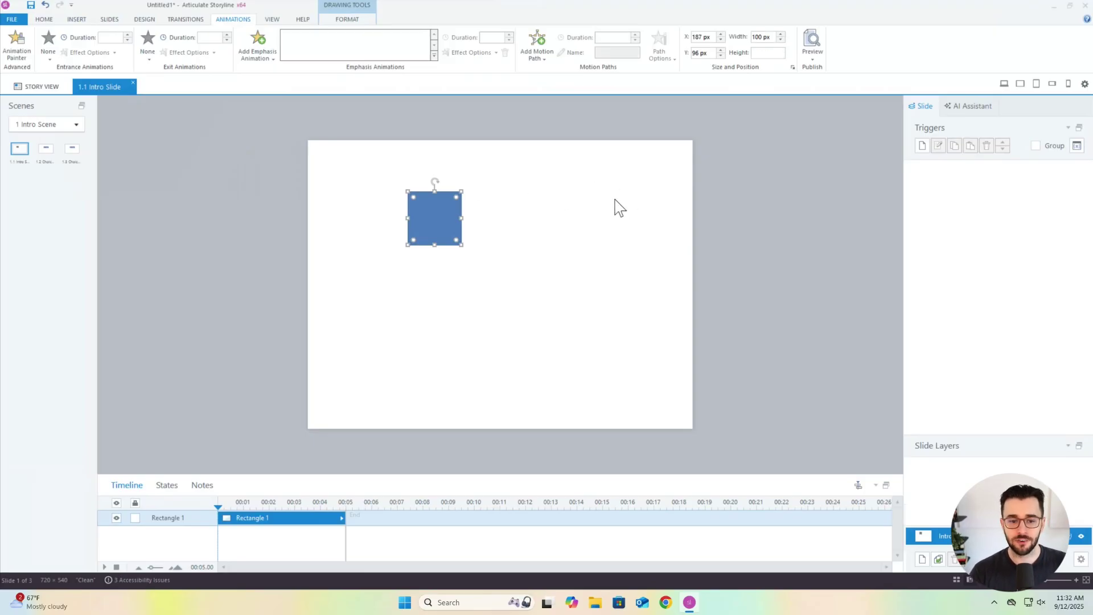
click(922, 146)
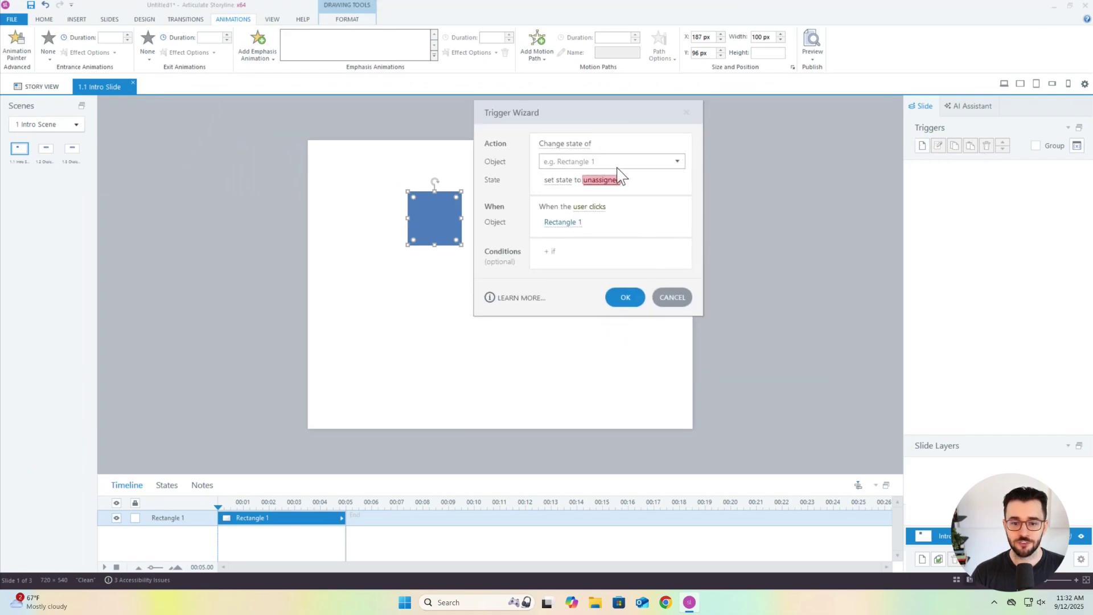
click(574, 146)
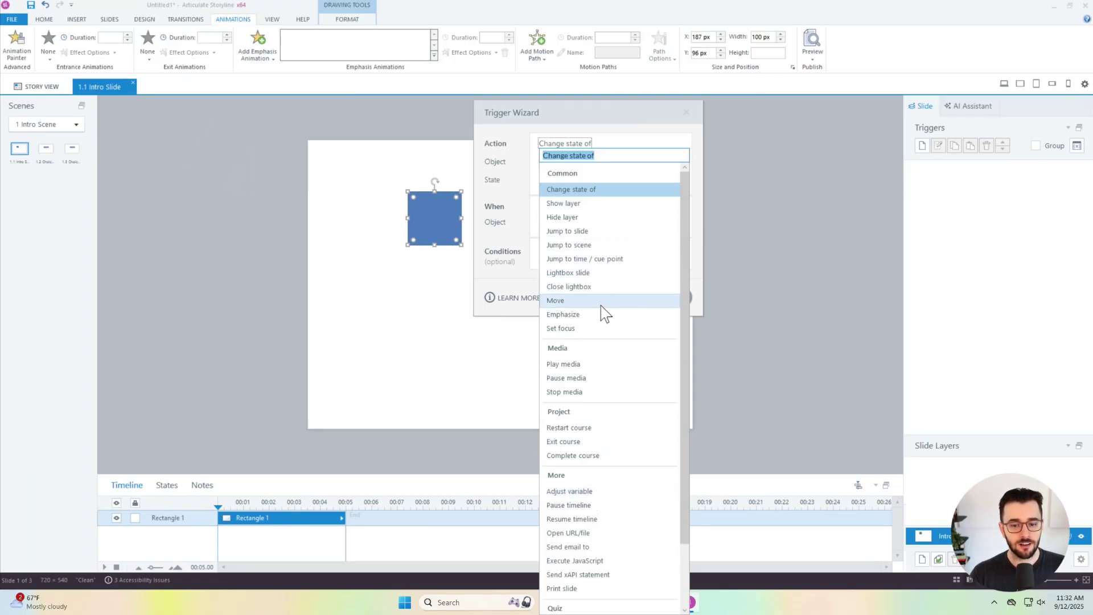
click(513, 224)
click(579, 207)
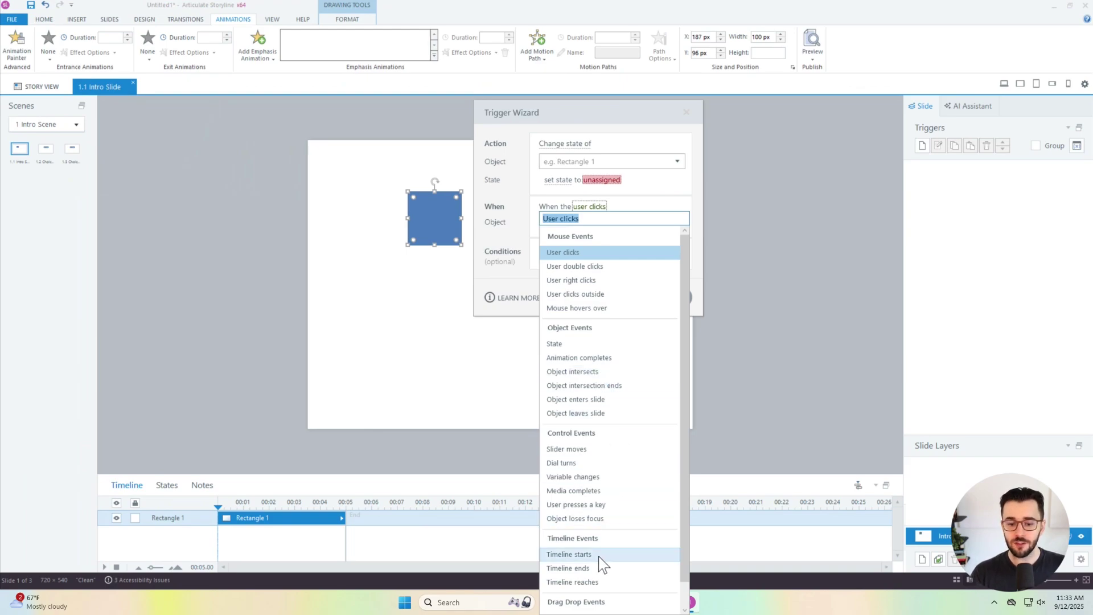
click(516, 275)
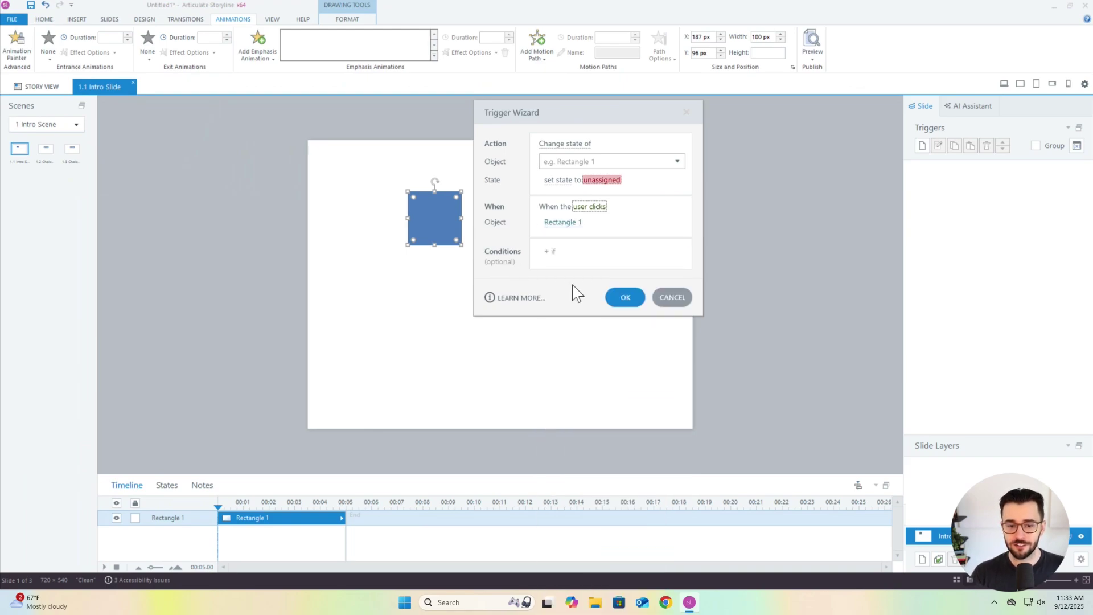
click(673, 297)
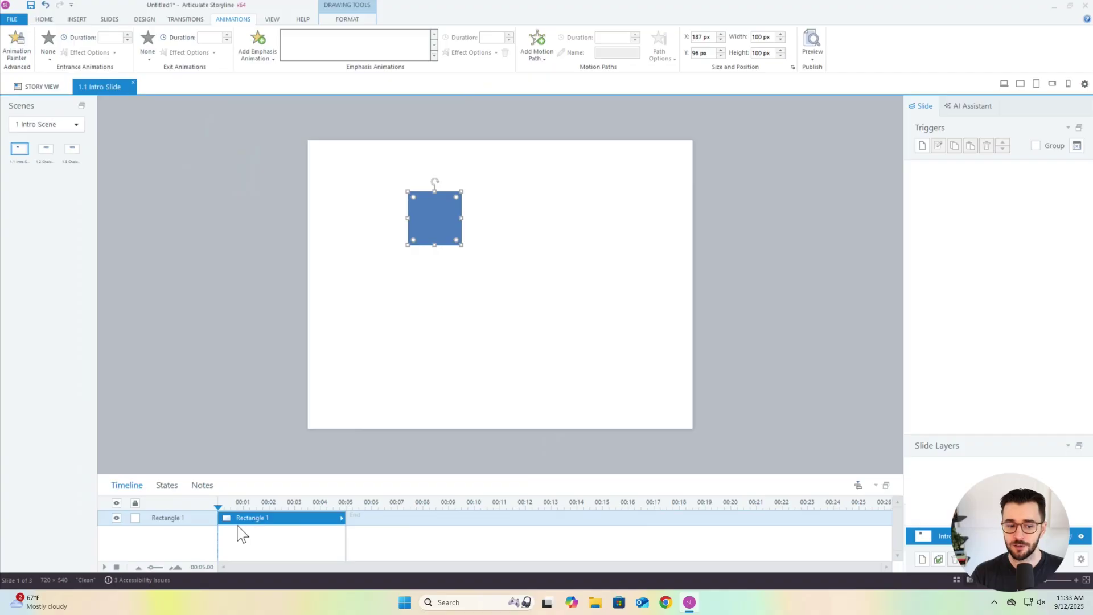
Step: Drag Rectangle 1's timeline bar so it starts at 0:01, then deselect it
click(318, 337)
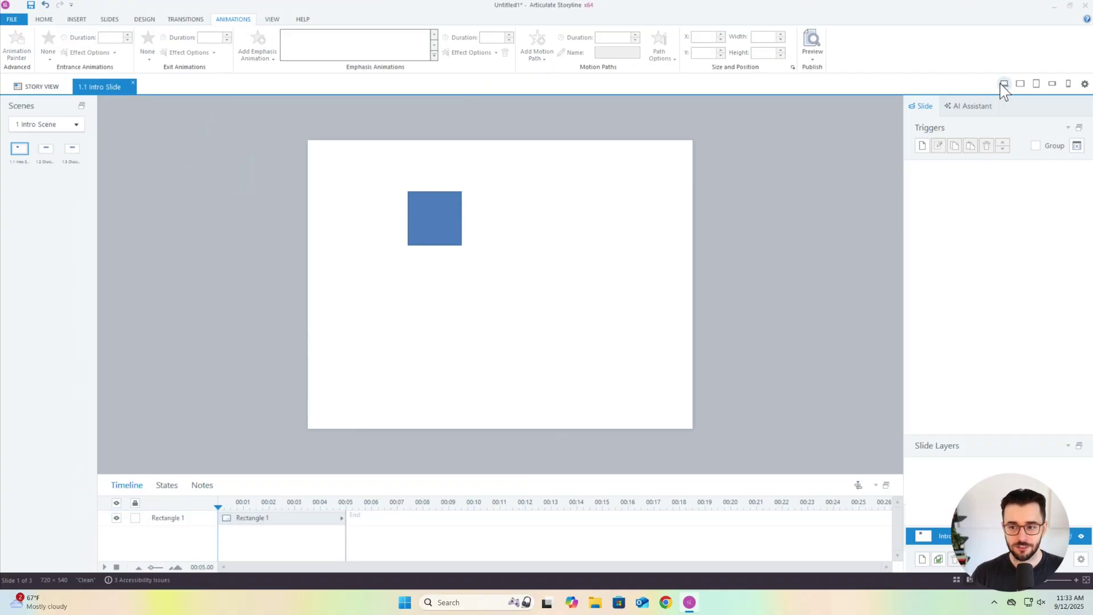
click(233, 519)
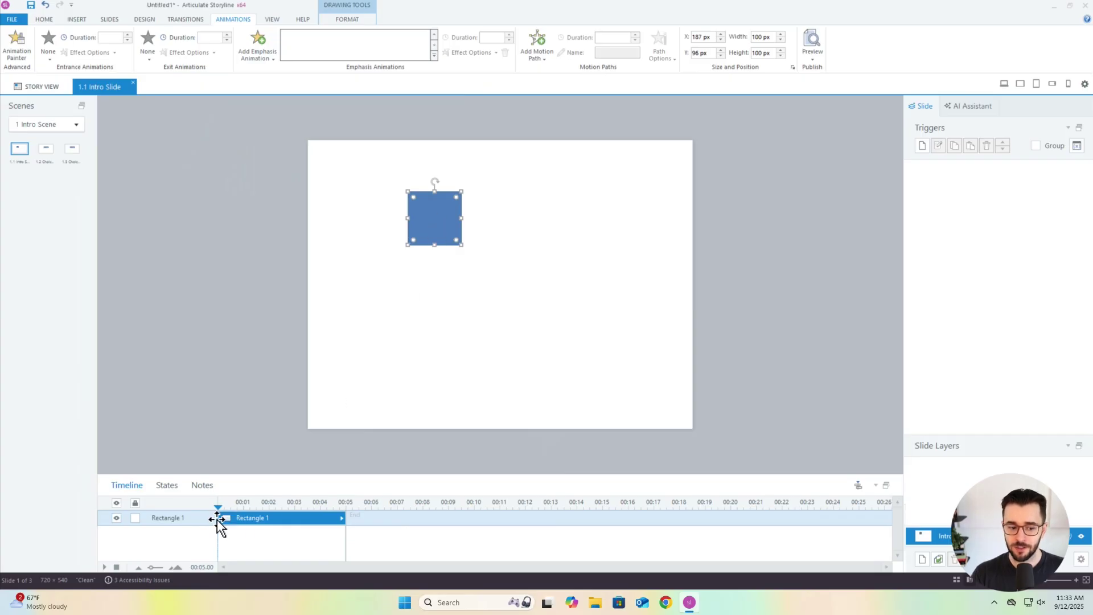
drag(221, 519, 245, 519)
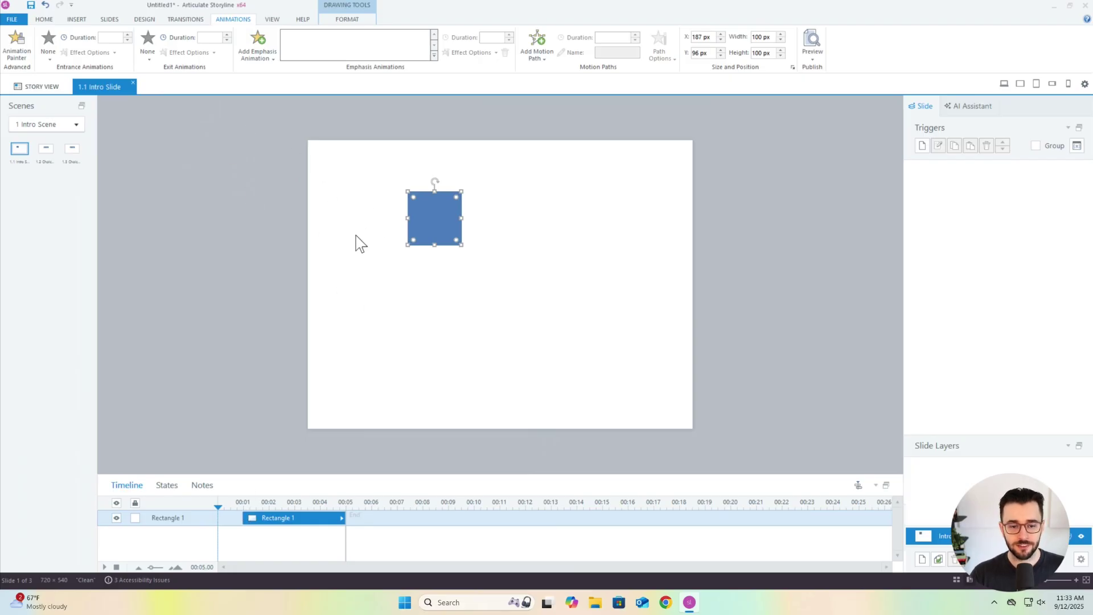
click(45, 19)
click(594, 290)
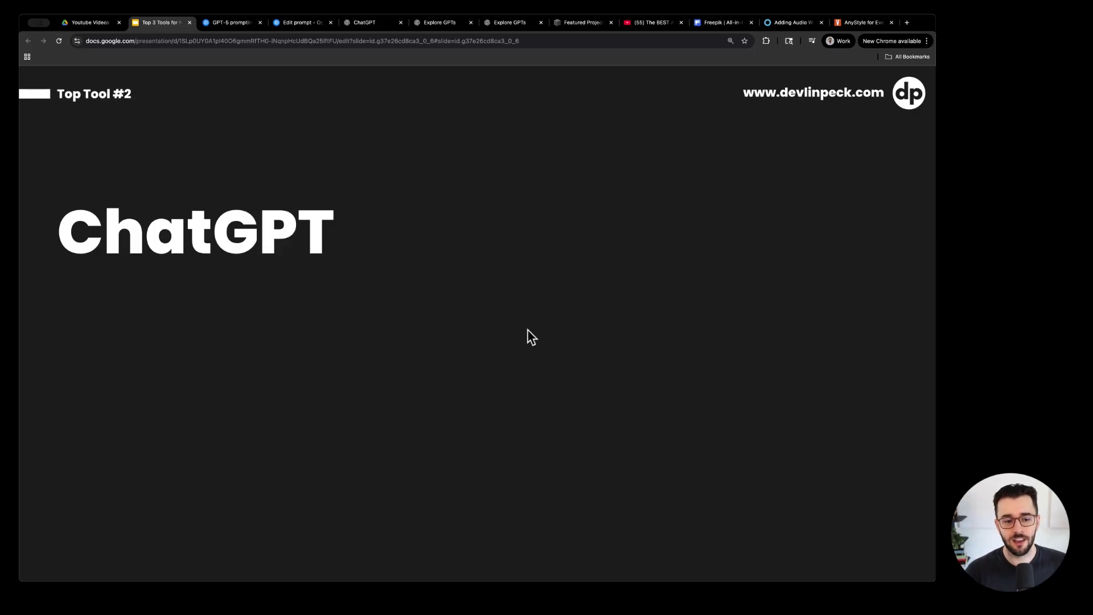
Step: Reveal the ChatGPT bullets through 'Organize your chats into projects', then switch to the GPT-5 prompting guide
key(Right)
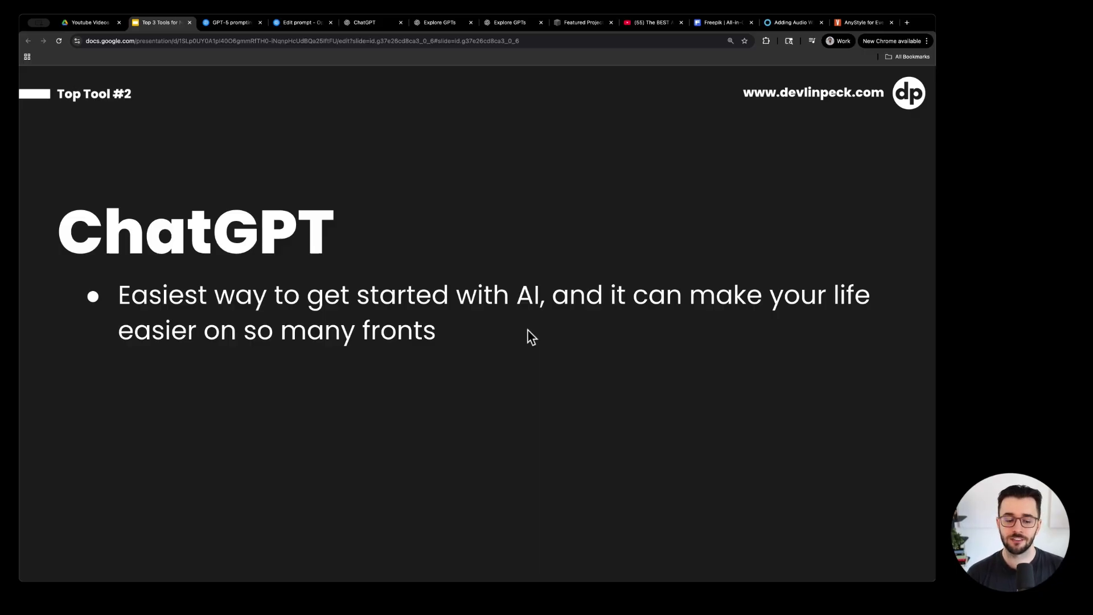
key(Right)
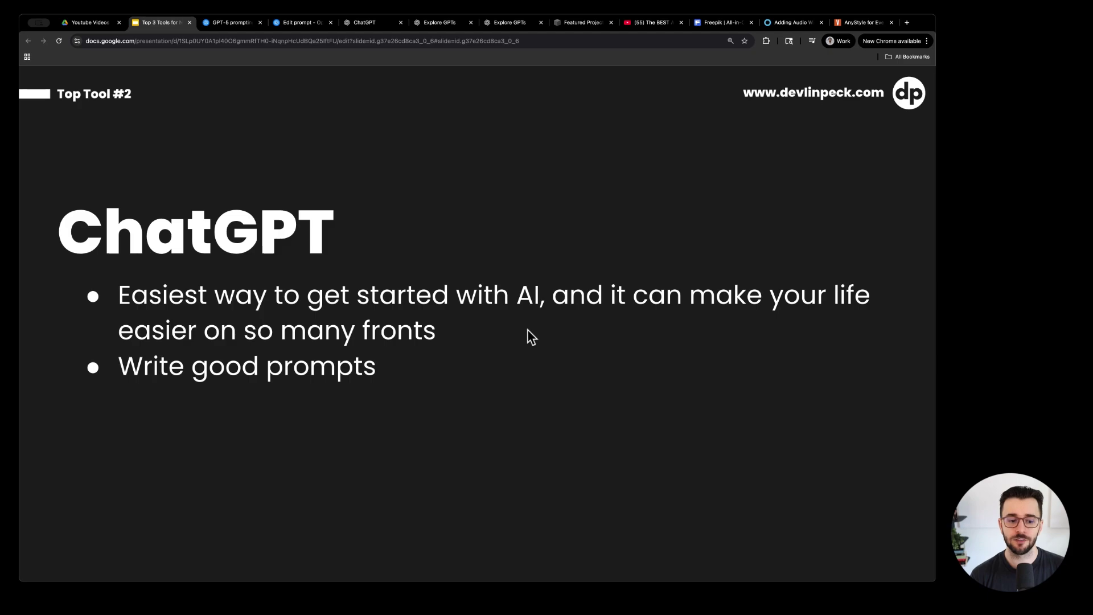
key(Right)
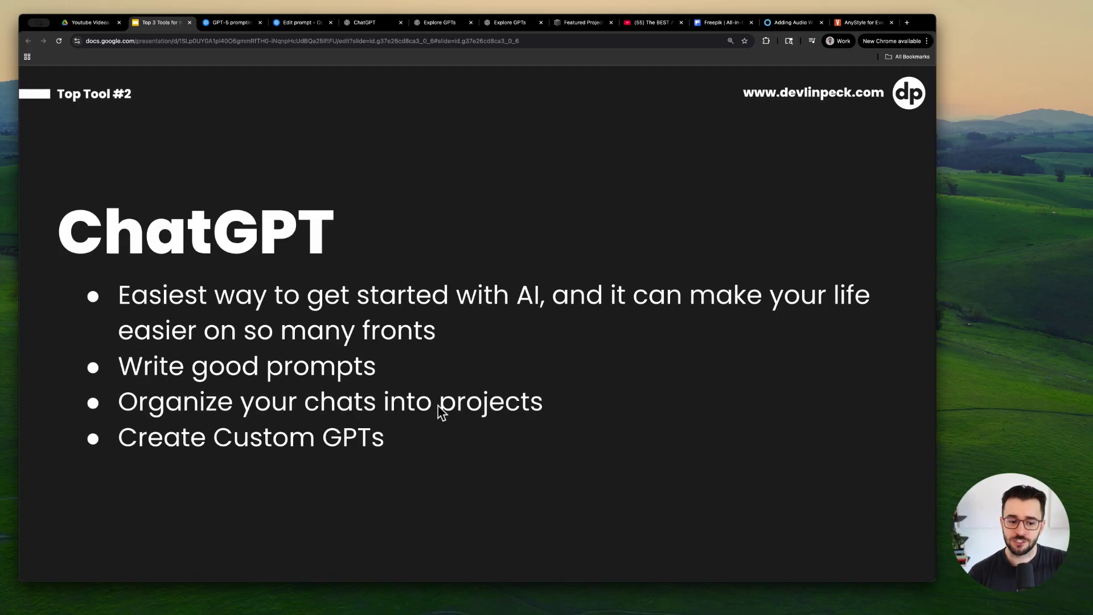
click(230, 23)
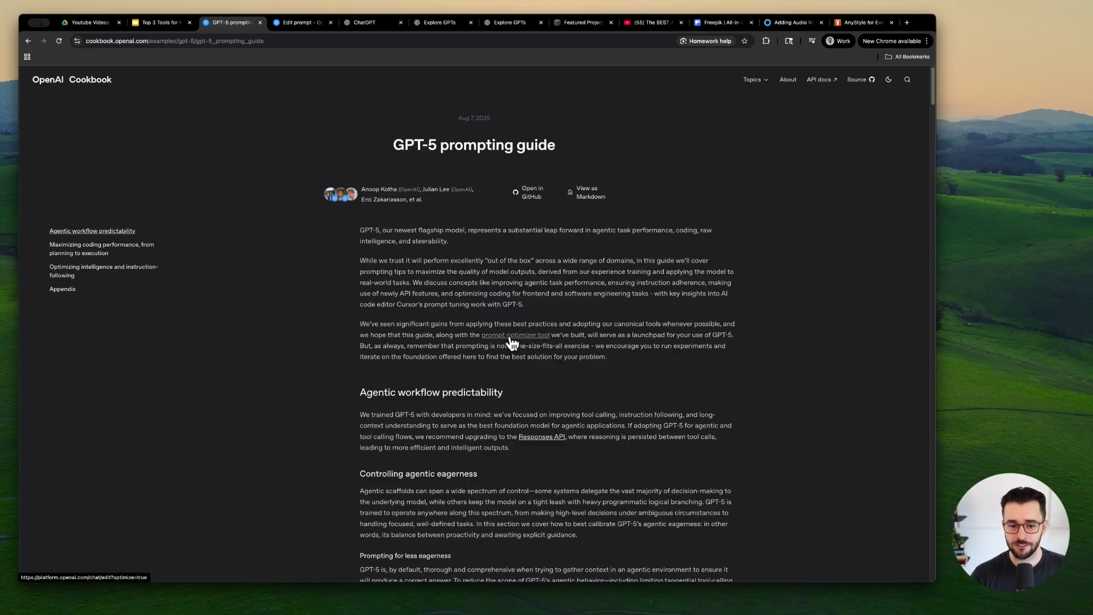
Step: Write an expert-instructional-designer developer message about learning objectives and optimize it for GPT-5
click(294, 23)
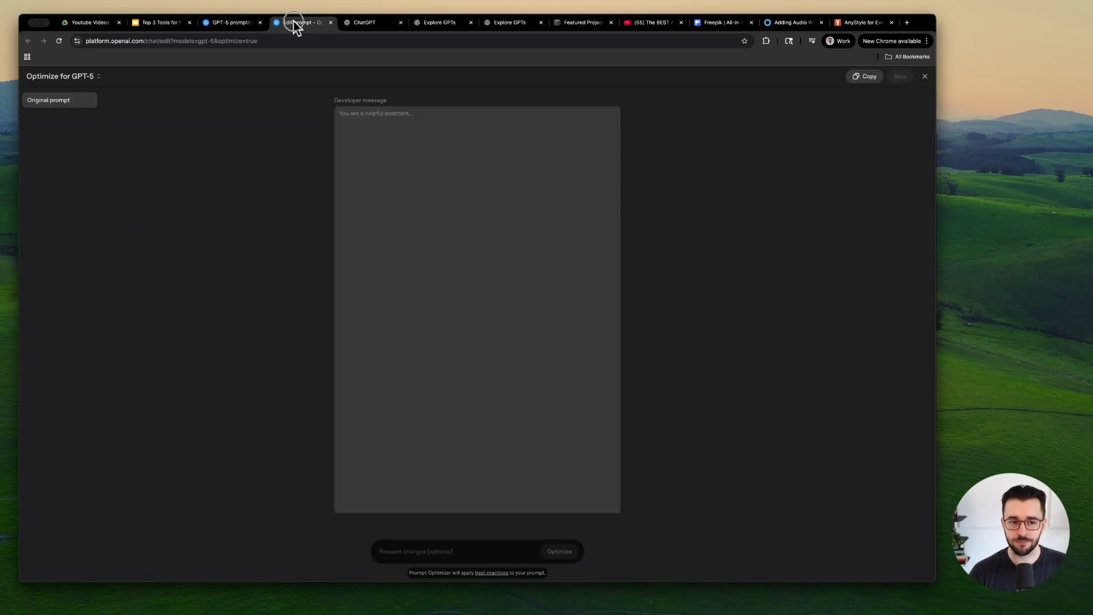
click(375, 238)
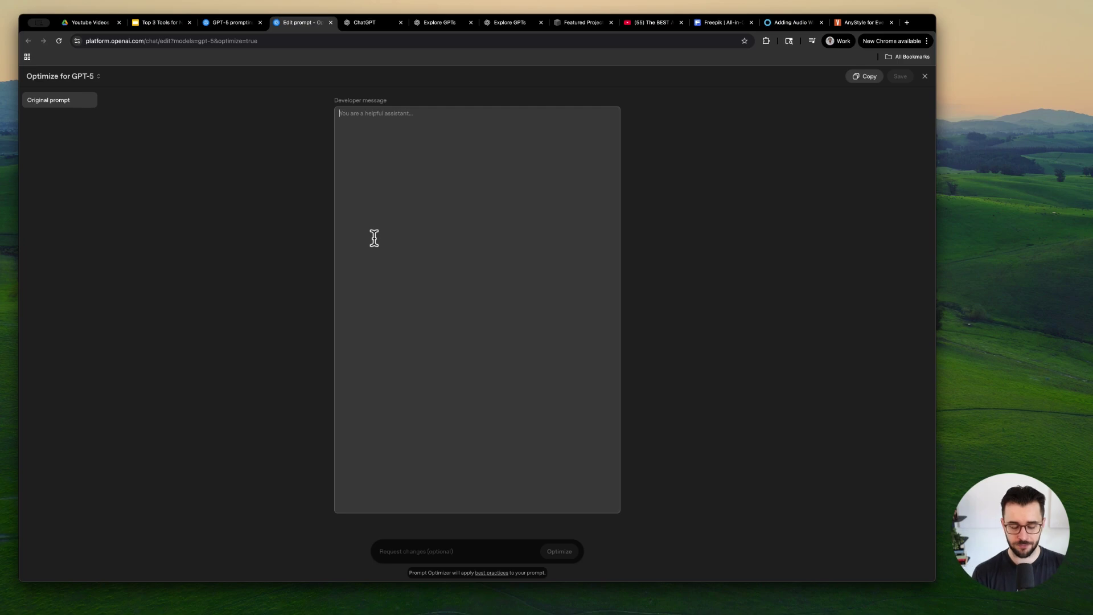
text(You are an expert instructiona)
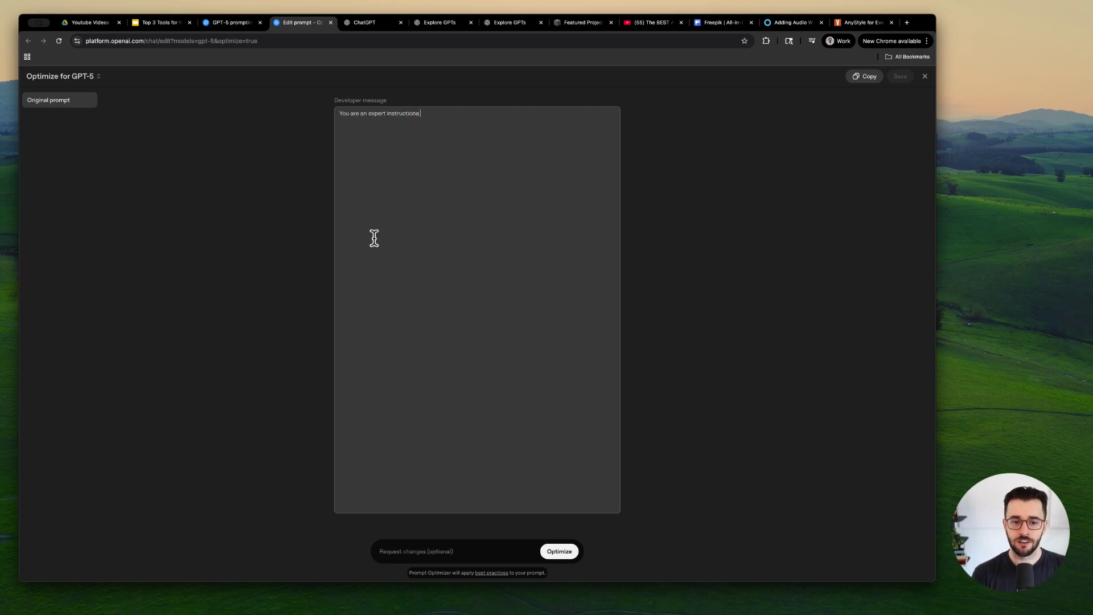
text(l designer who will)
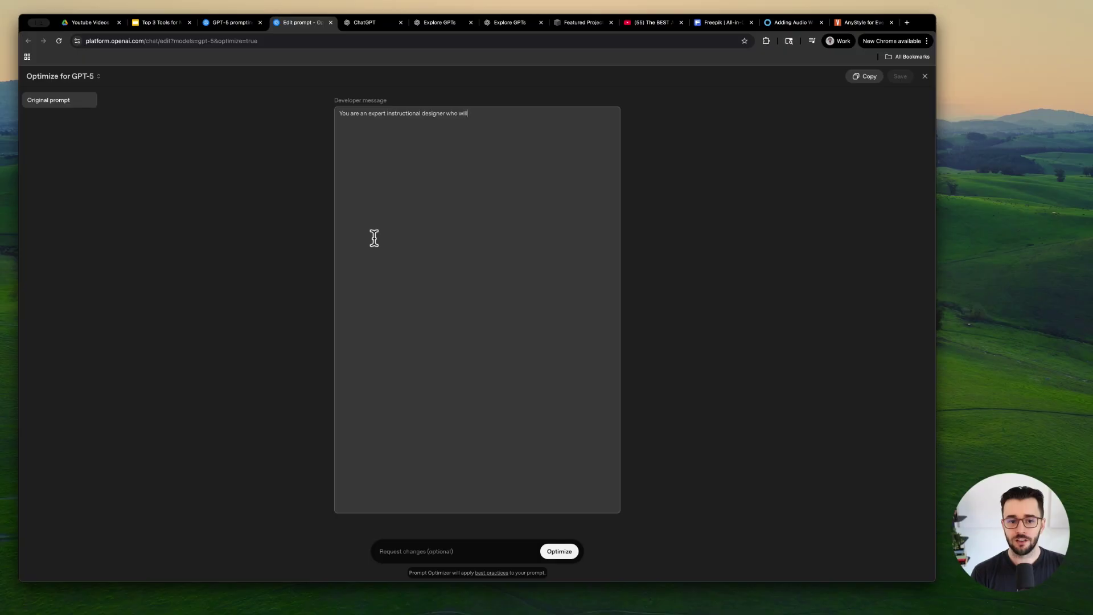
text( help me write good le)
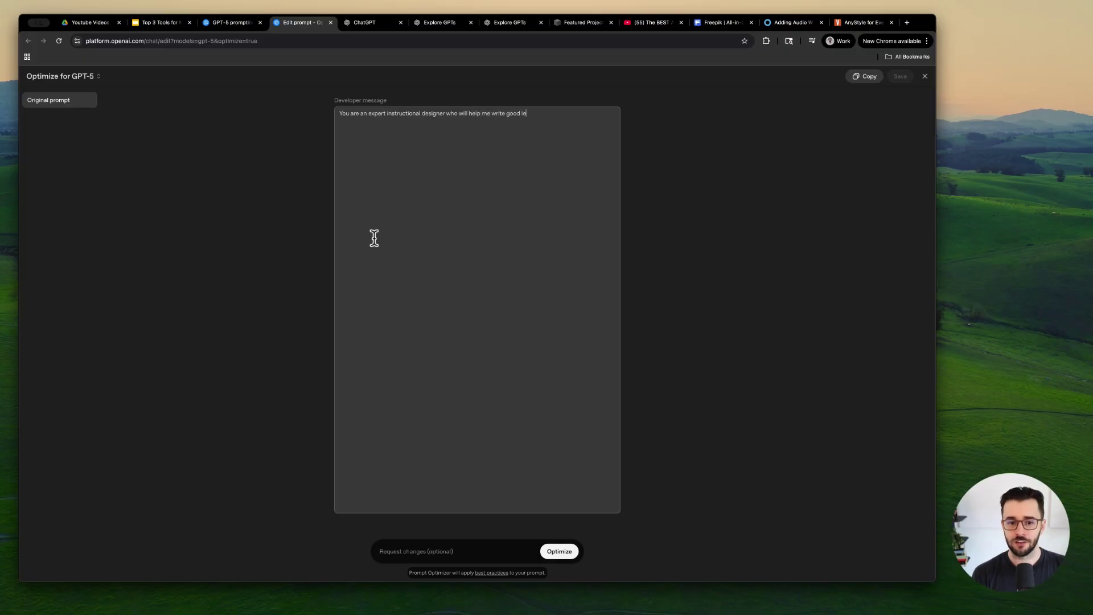
text(arning objectives.)
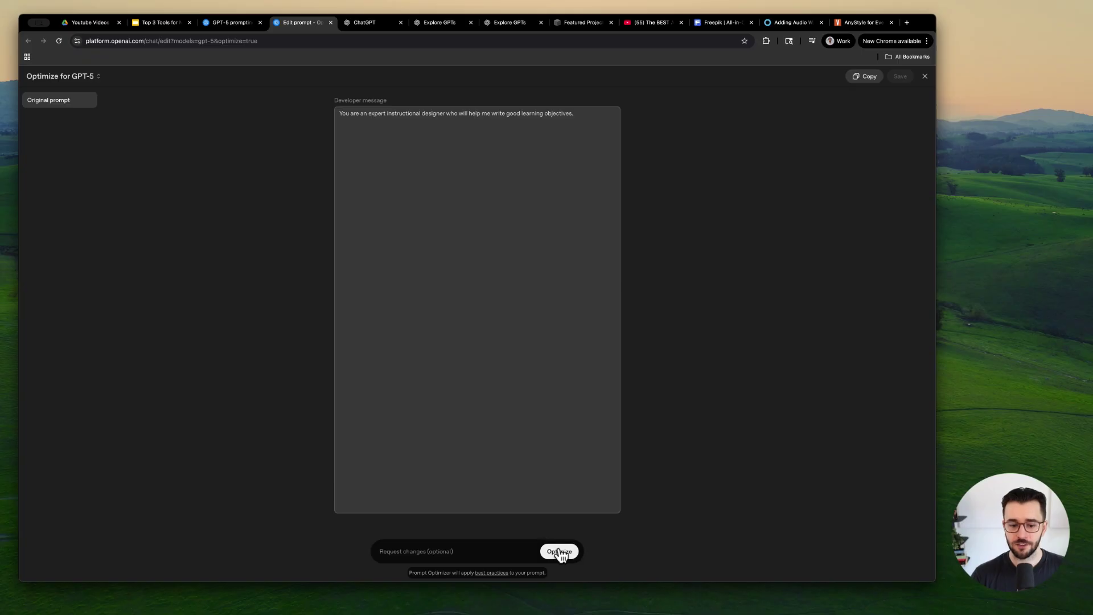
click(560, 552)
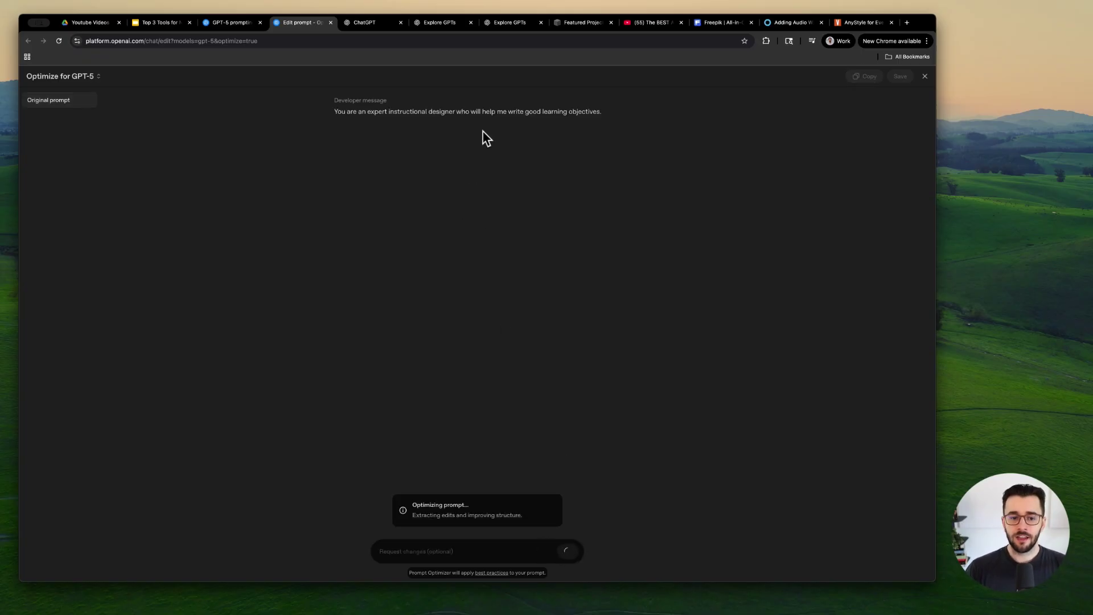
Step: Glance at the GPT-5 prompting guide, return to the optimizer, then go to ChatGPT
click(249, 17)
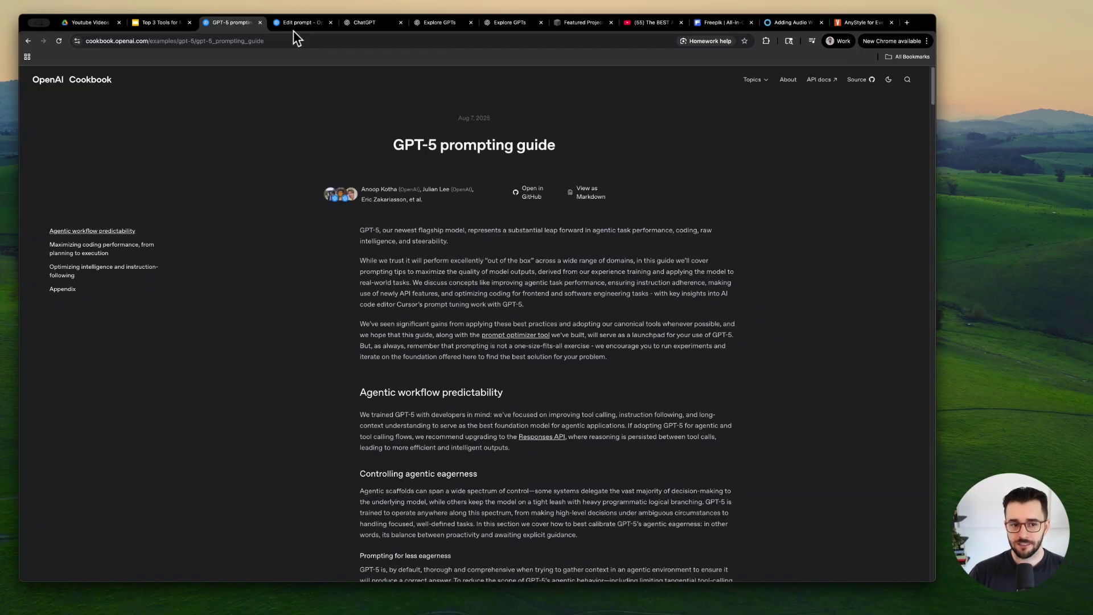
click(295, 27)
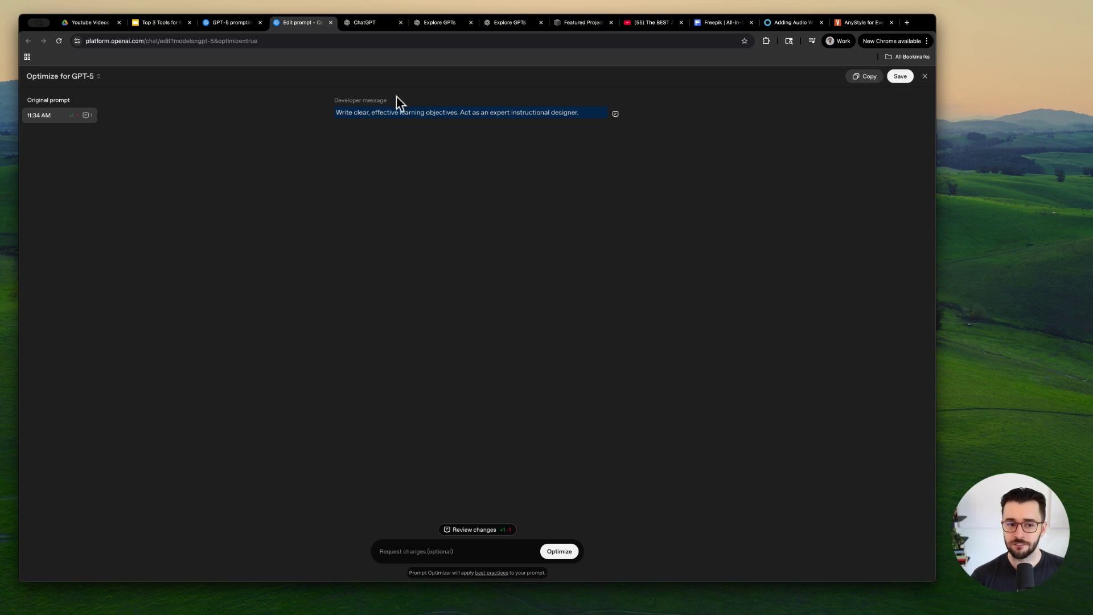
click(374, 25)
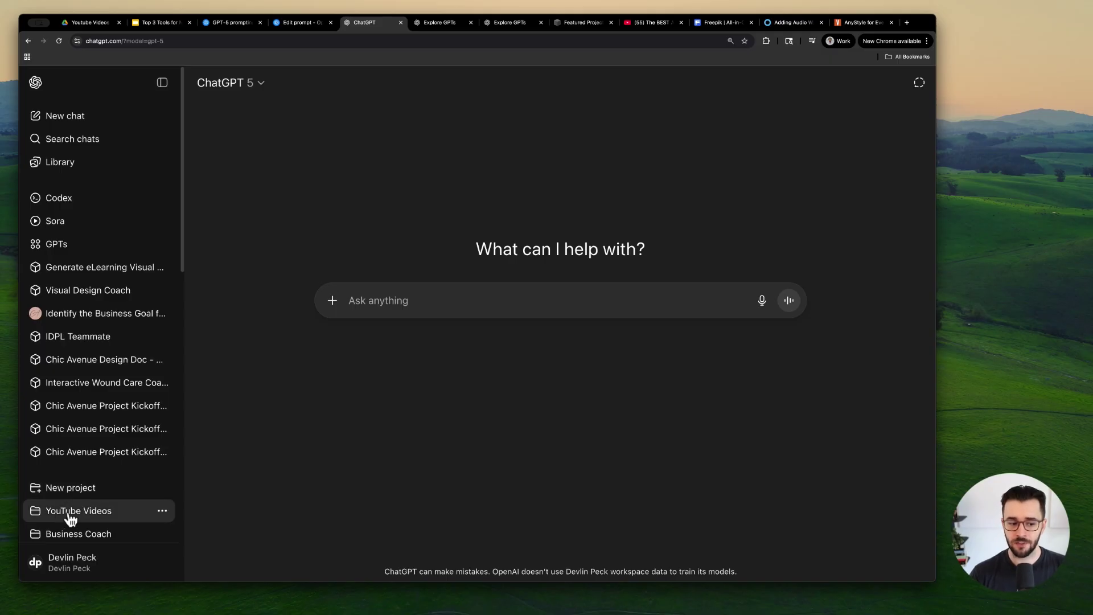
Step: Create a new ChatGPT project named 'Instructional Design Assistant'
click(91, 491)
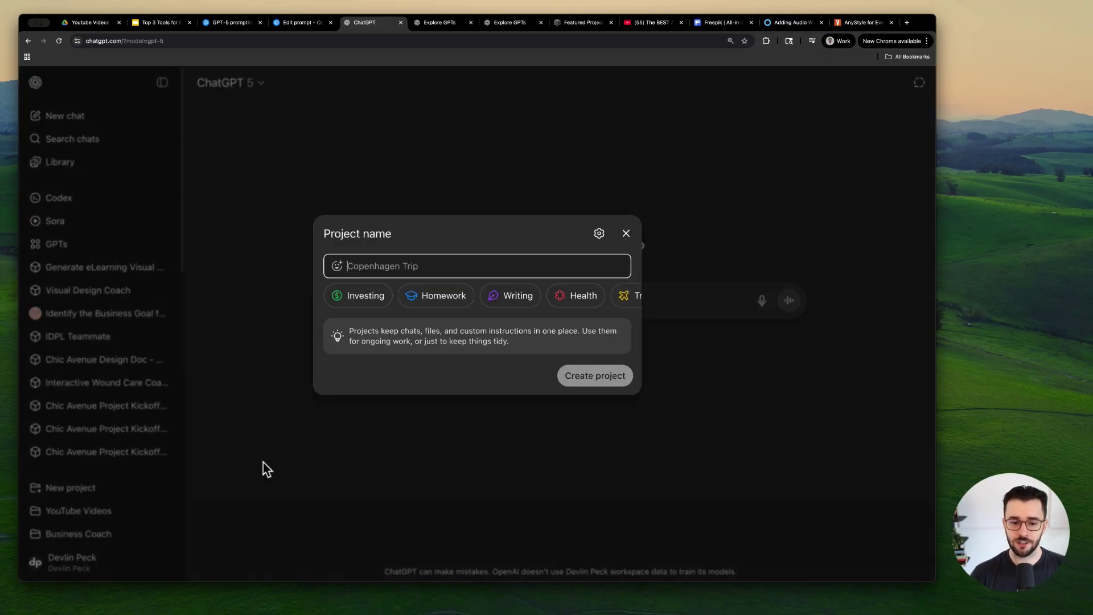
text(Instructional Design Assistant)
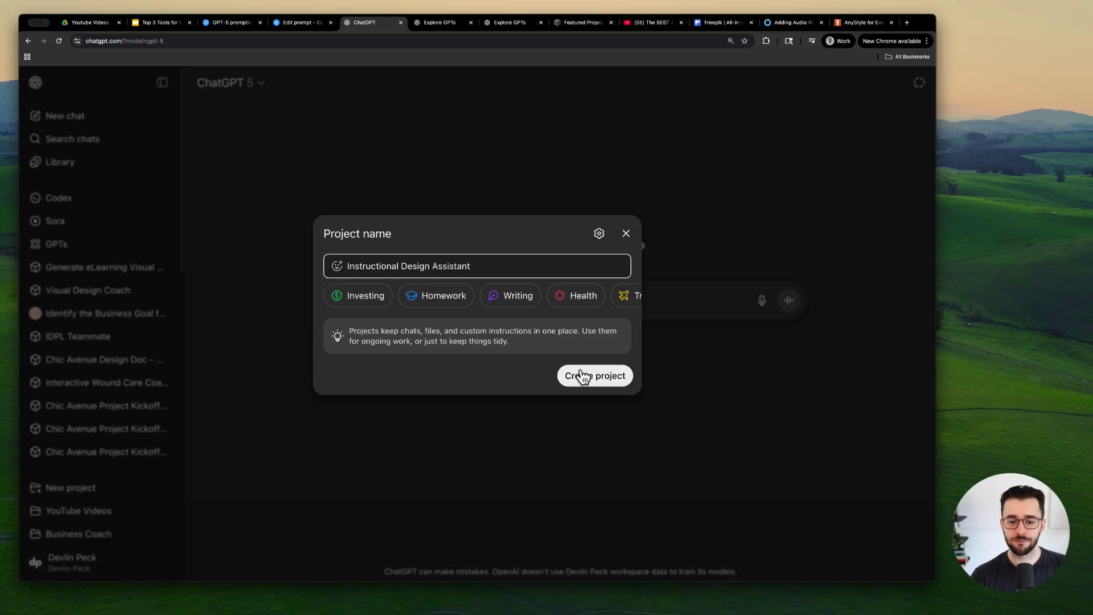
click(577, 373)
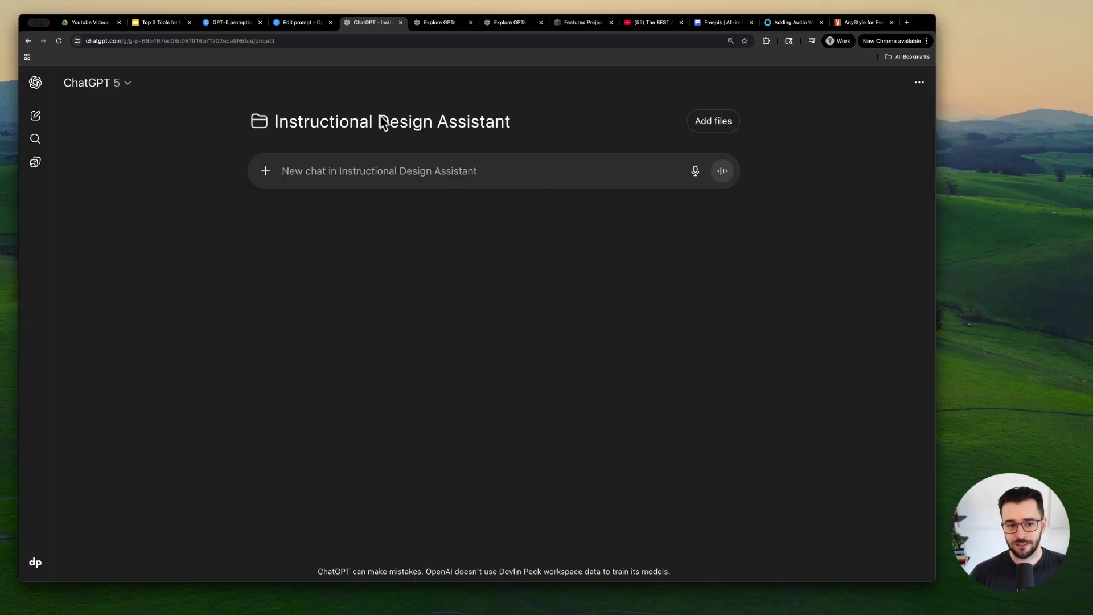
click(325, 128)
click(472, 232)
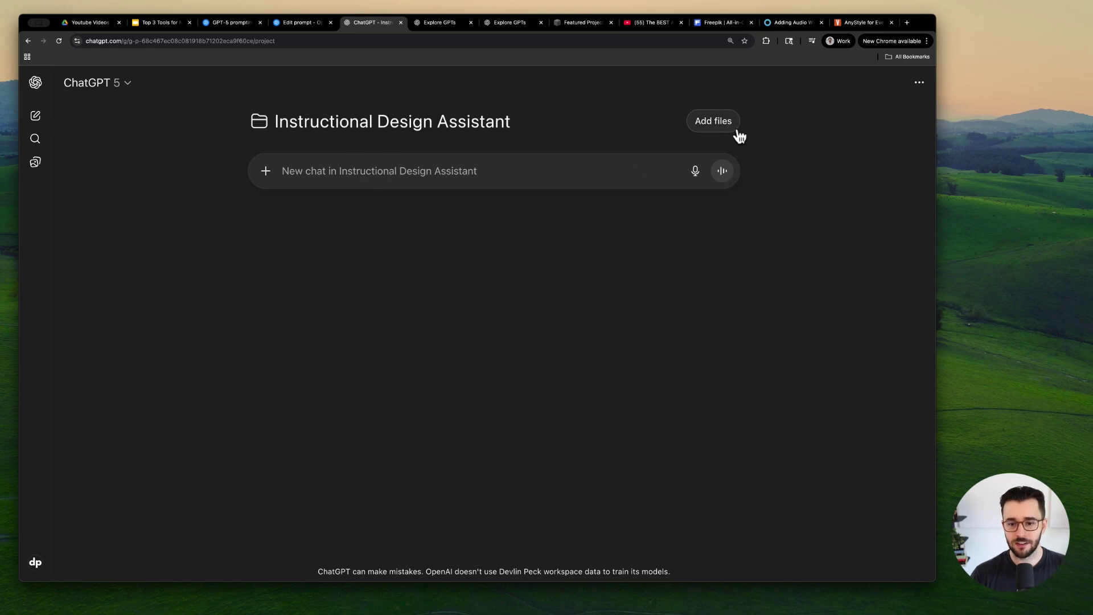
Step: Choose Add instructions from the project's options menu
click(920, 83)
click(880, 109)
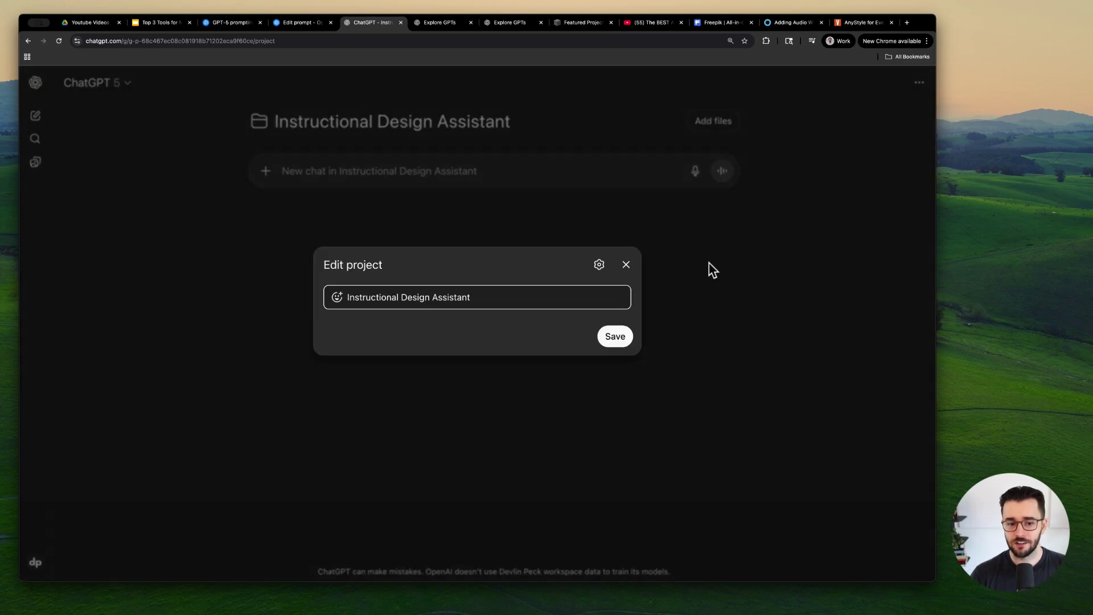
click(627, 265)
click(919, 83)
click(846, 136)
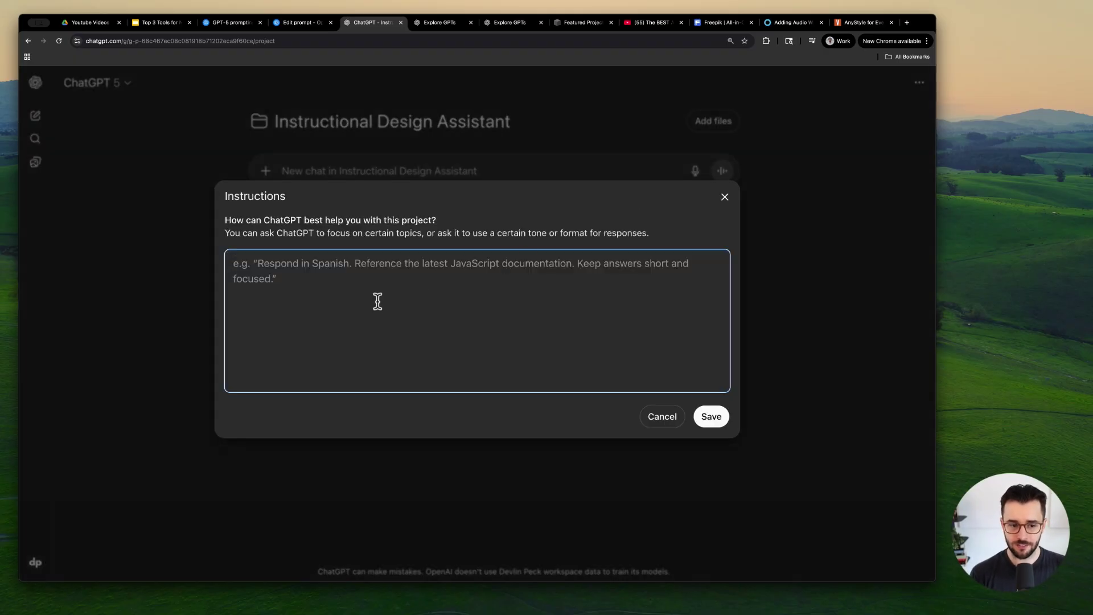
text(You are)
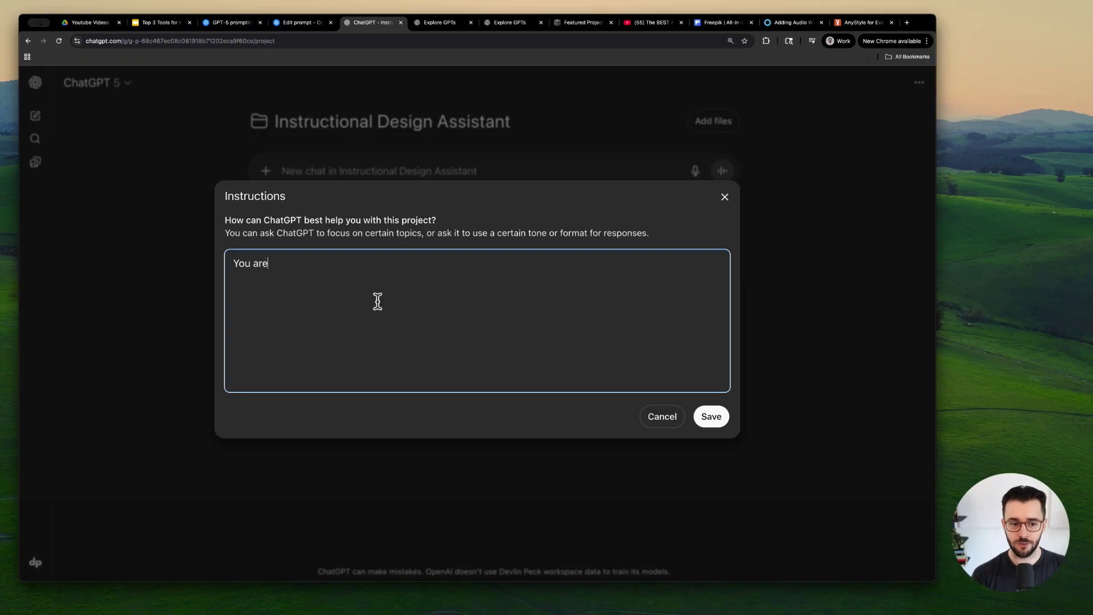
key(BackSpace)
key(BackSpace)
key(BackSpace)
key(BackSpace)
key(BackSpace)
key(BackSpace)
key(BackSpace)
Step: Copy the optimized prompt from the optimizer and save it as the project instructions
click(305, 24)
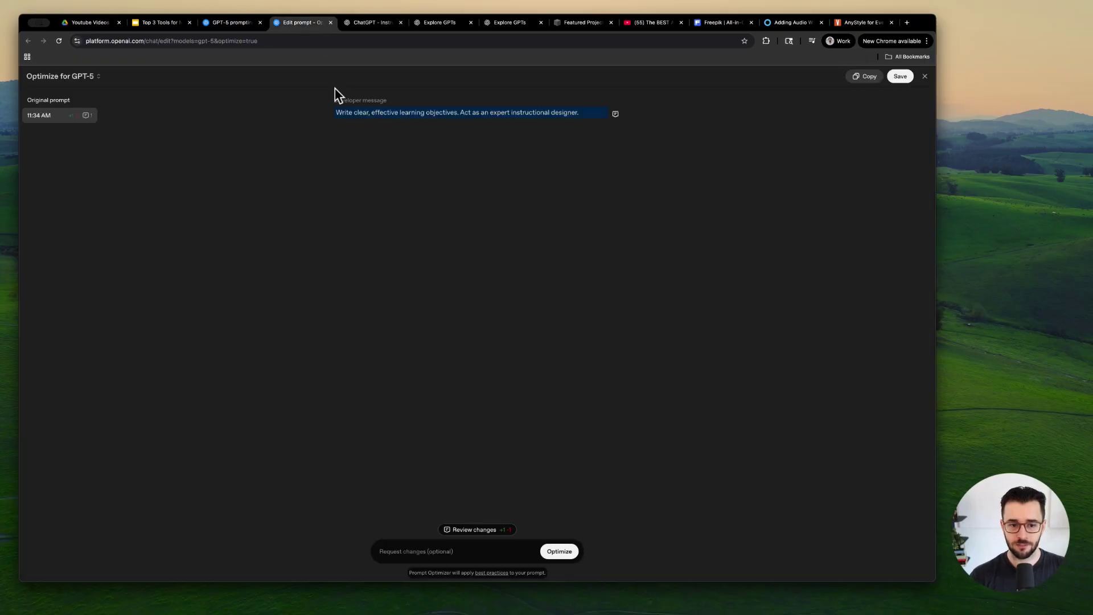
key(super+c)
click(364, 22)
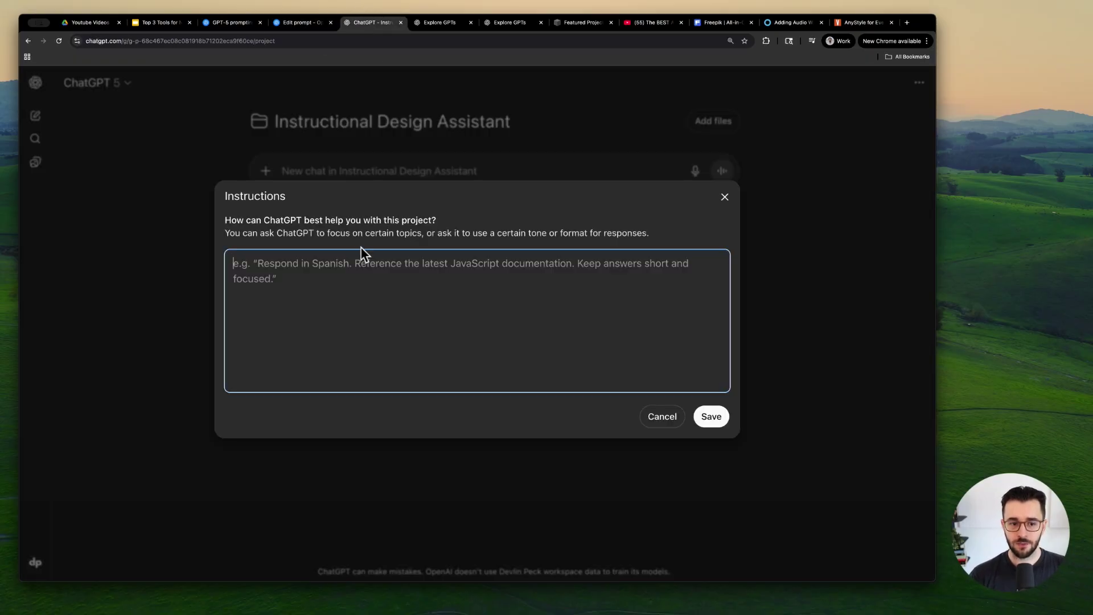
key(super+v)
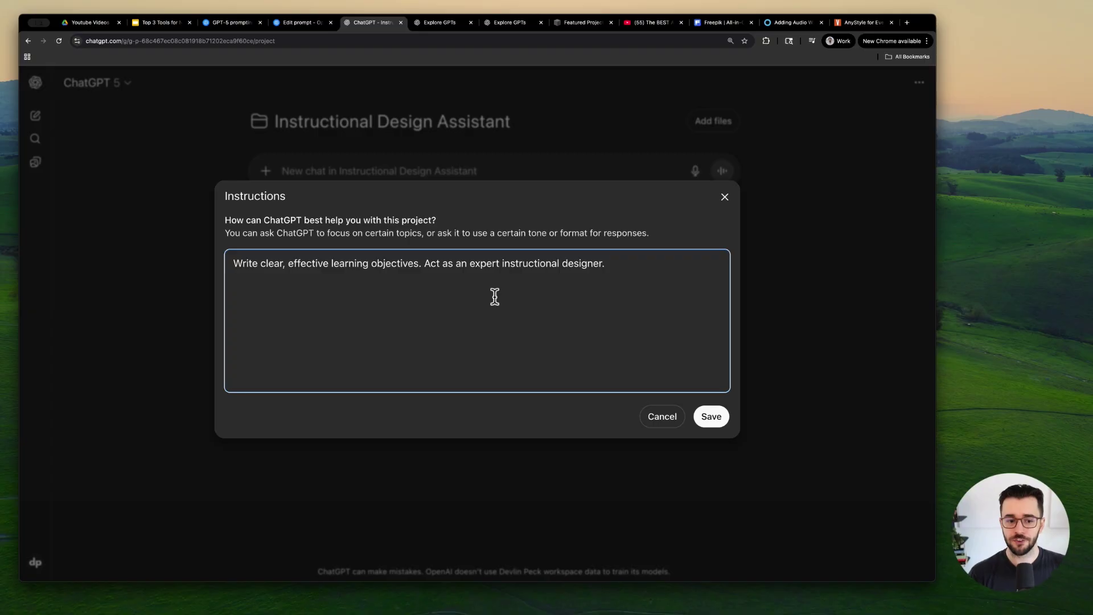
click(711, 427)
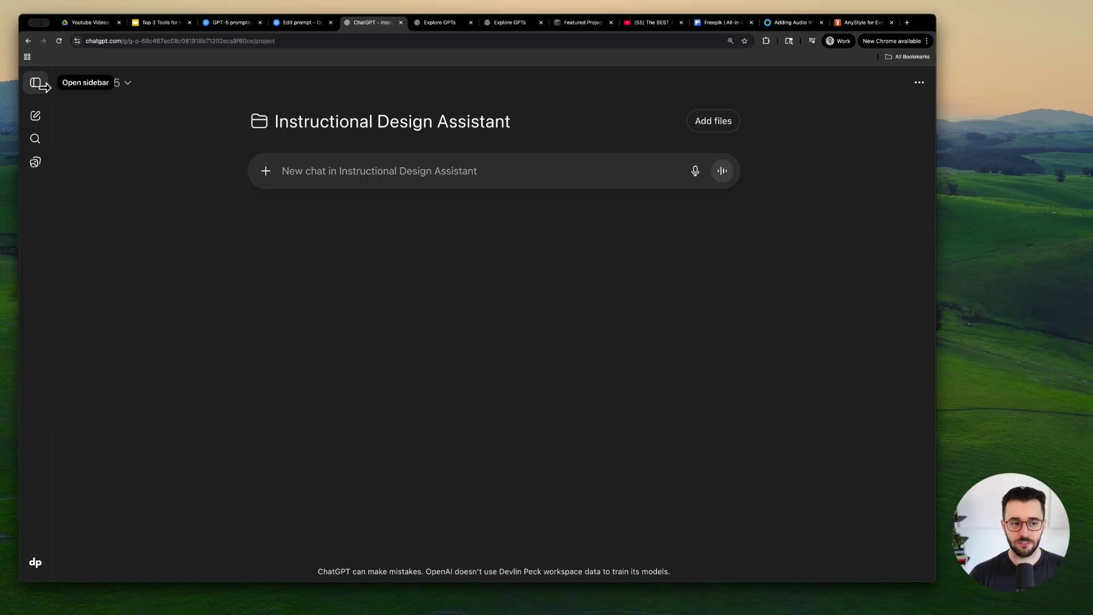
Step: Ask the project for 'I need 3 learning objectives for an instructional design course' and highlight the answer
click(35, 83)
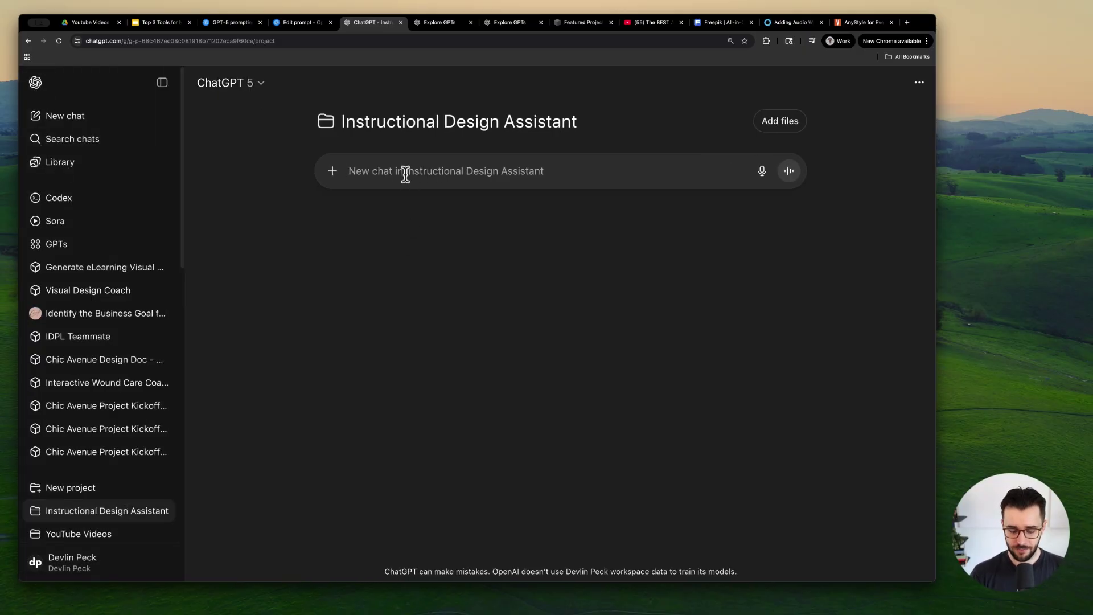
text(I need 3 learning ob)
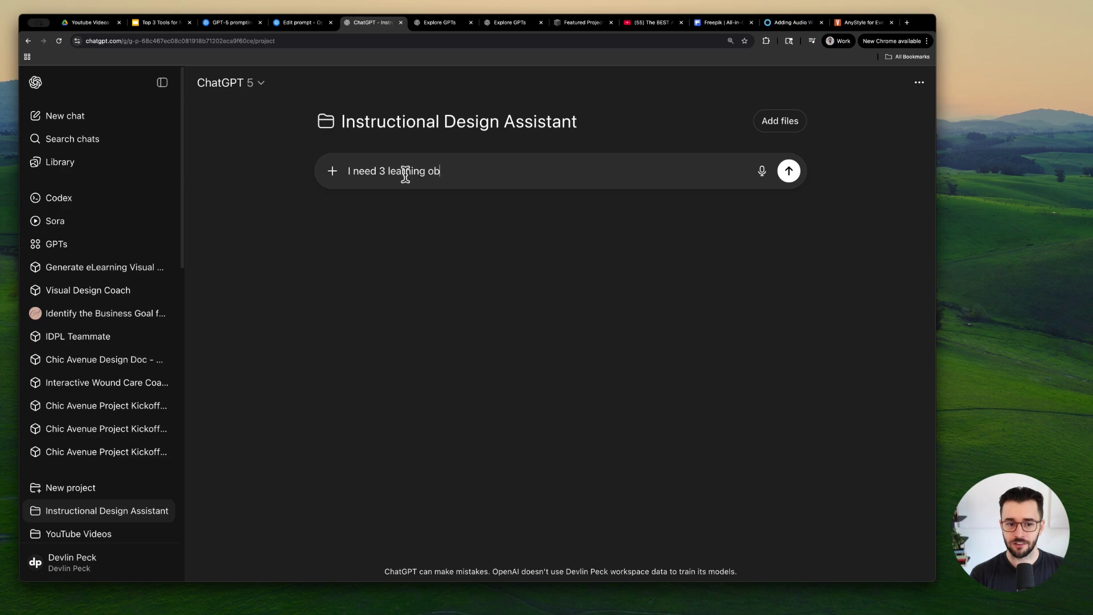
text(jectives for an instructional design course)
key(Return)
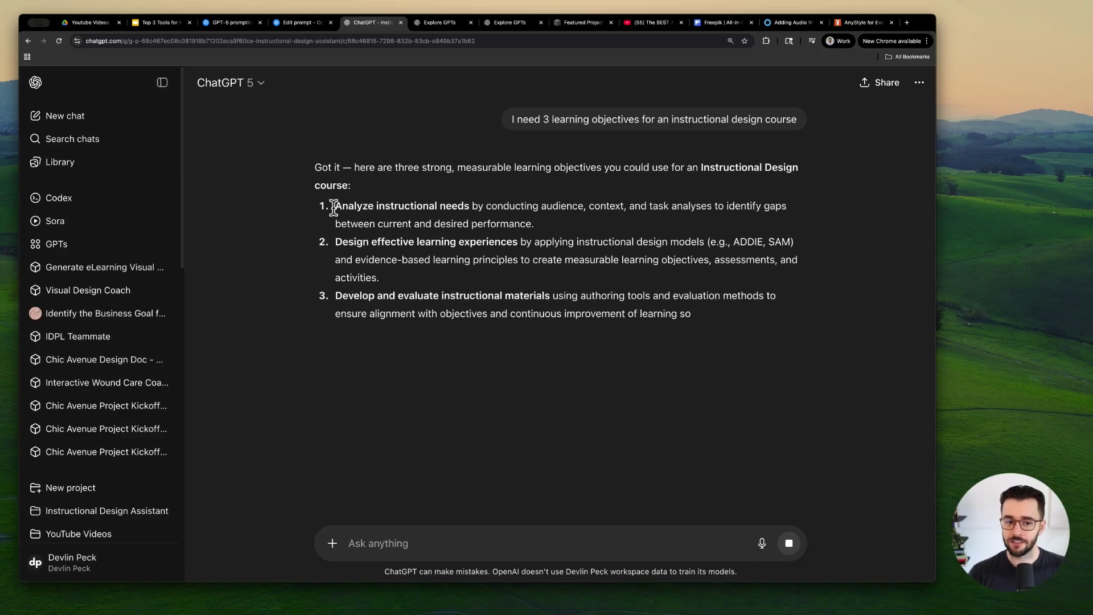
drag(334, 205, 598, 289)
click(354, 246)
drag(336, 245, 569, 312)
click(569, 309)
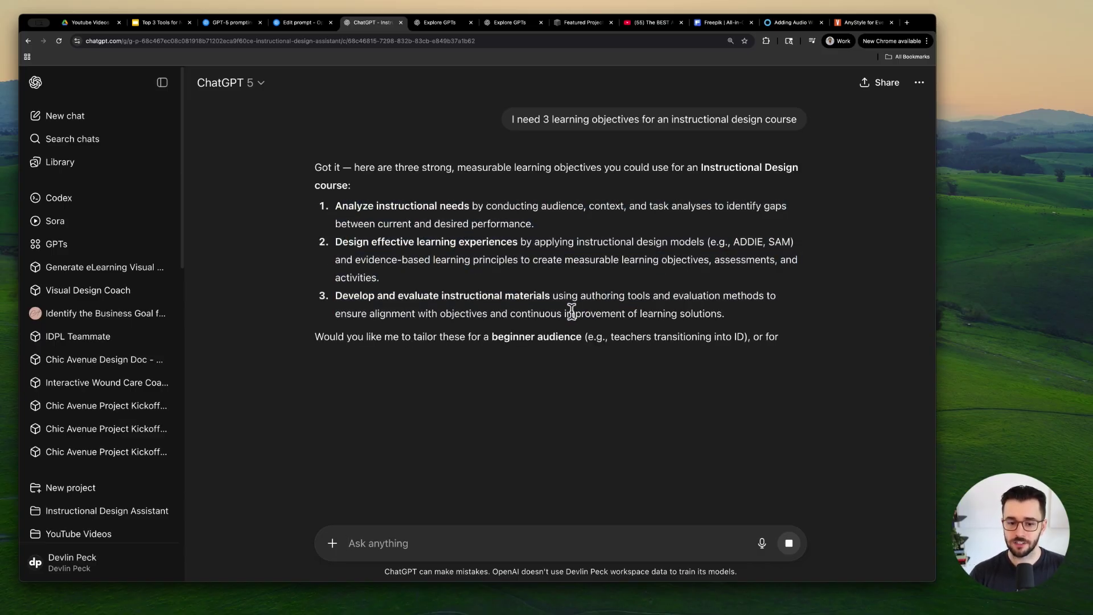
Step: Show the Explore GPTs directory and the 'become an instructional designer' search result
click(443, 23)
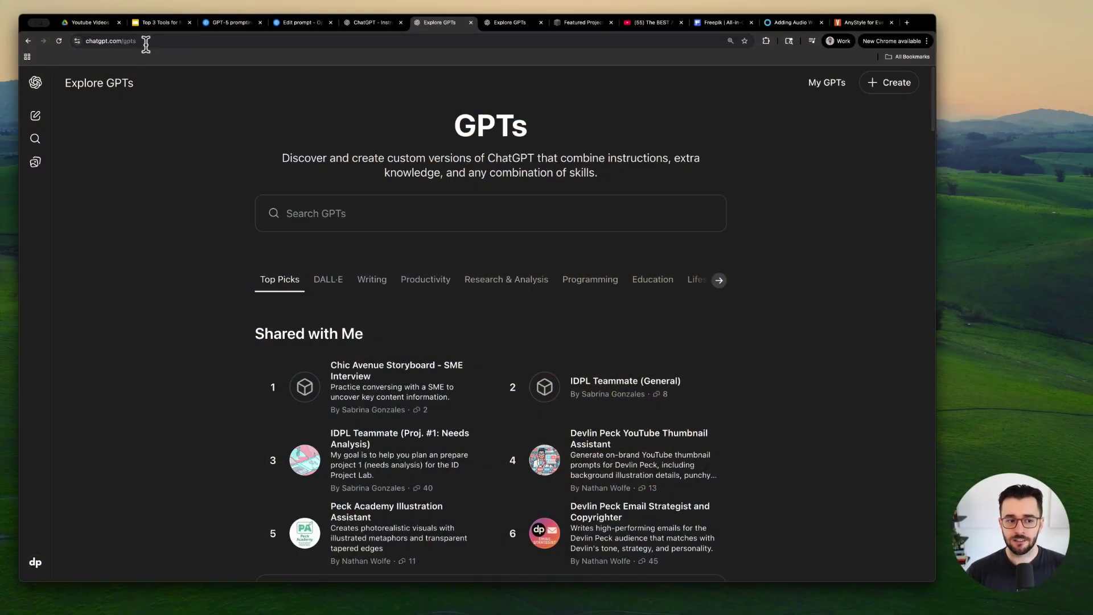
click(507, 23)
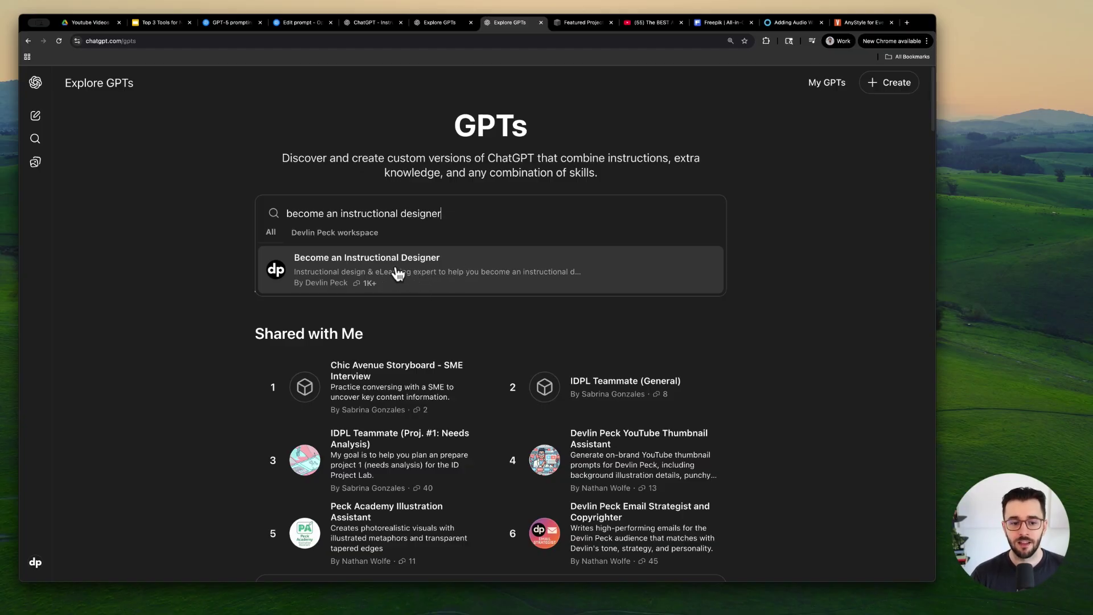
Step: Start a new custom GPT and point out its name, instructions, conversation starters and preview panel
click(442, 24)
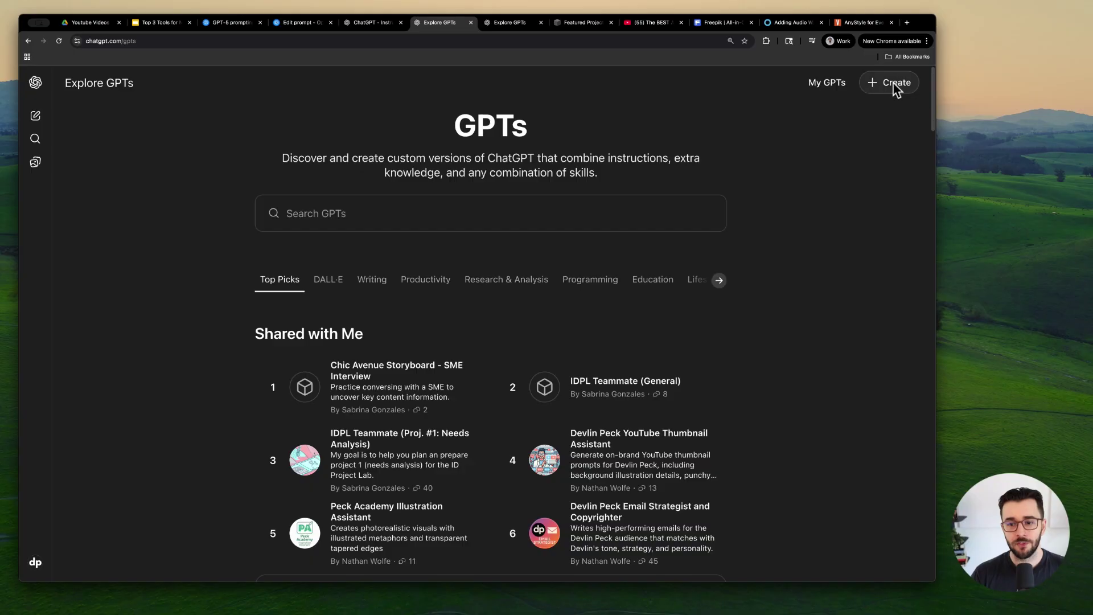
click(879, 91)
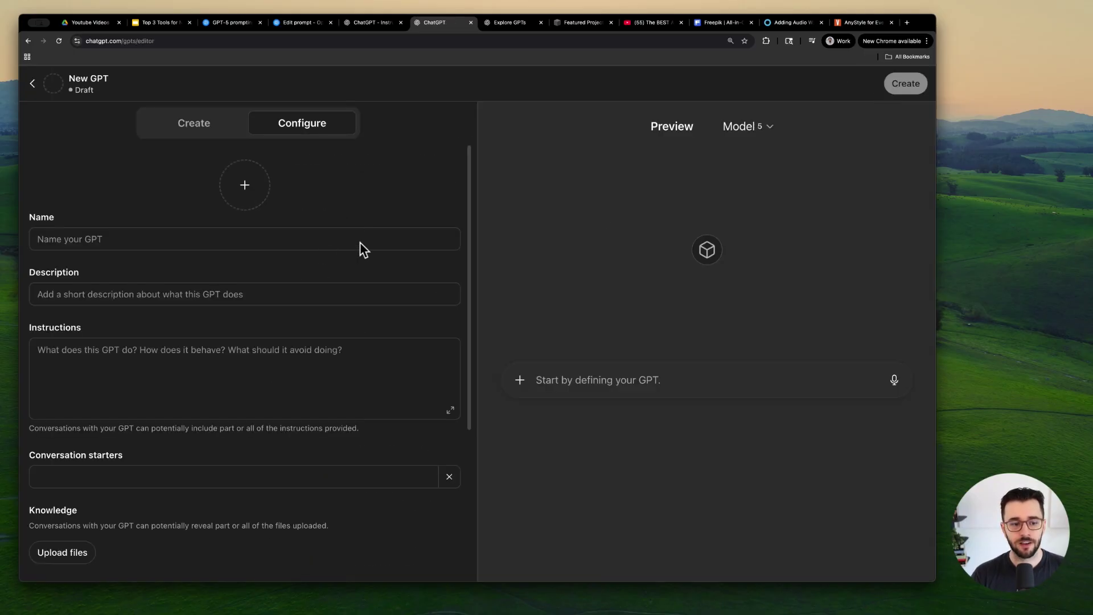
click(68, 361)
click(78, 239)
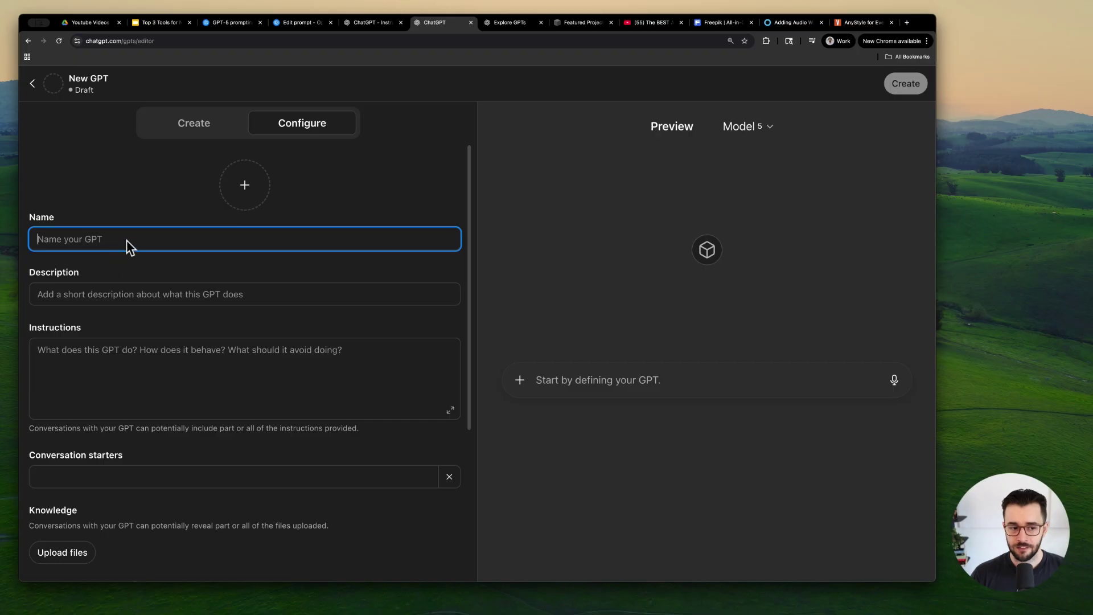
click(145, 365)
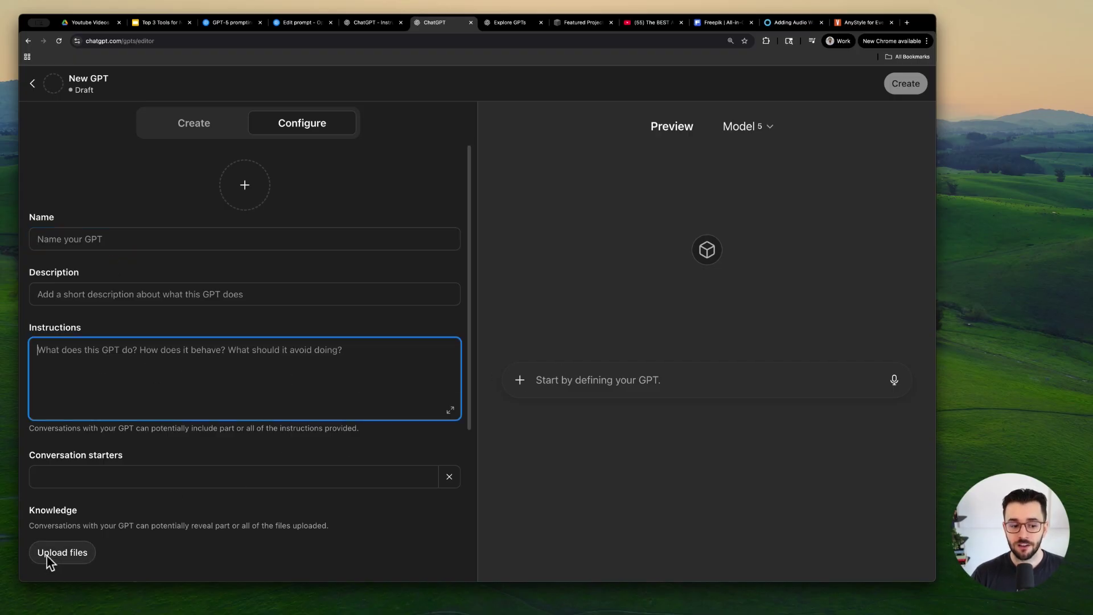
click(118, 483)
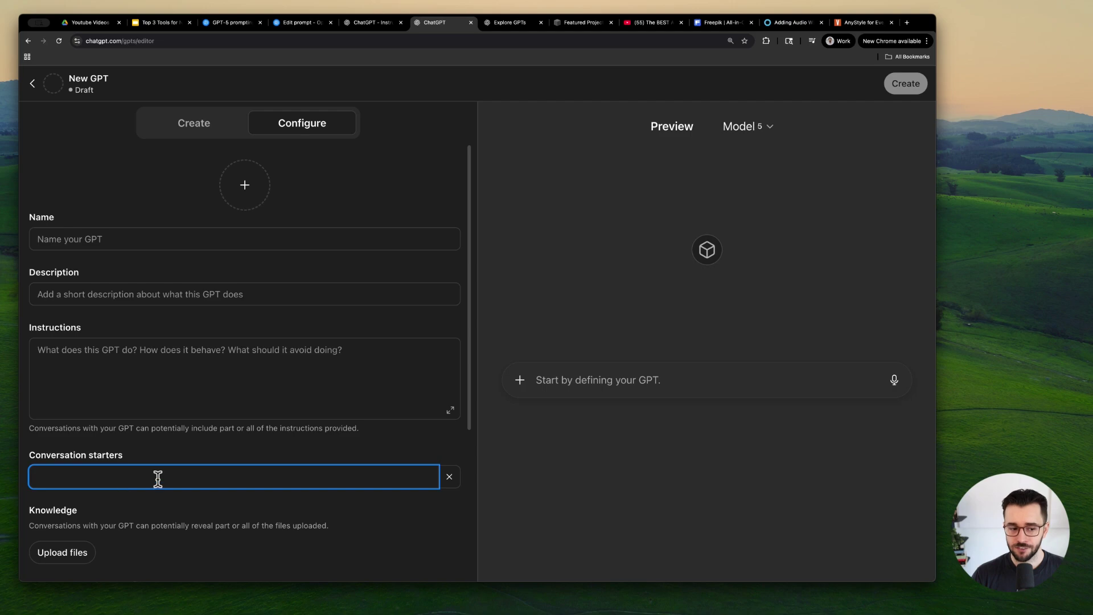
click(625, 376)
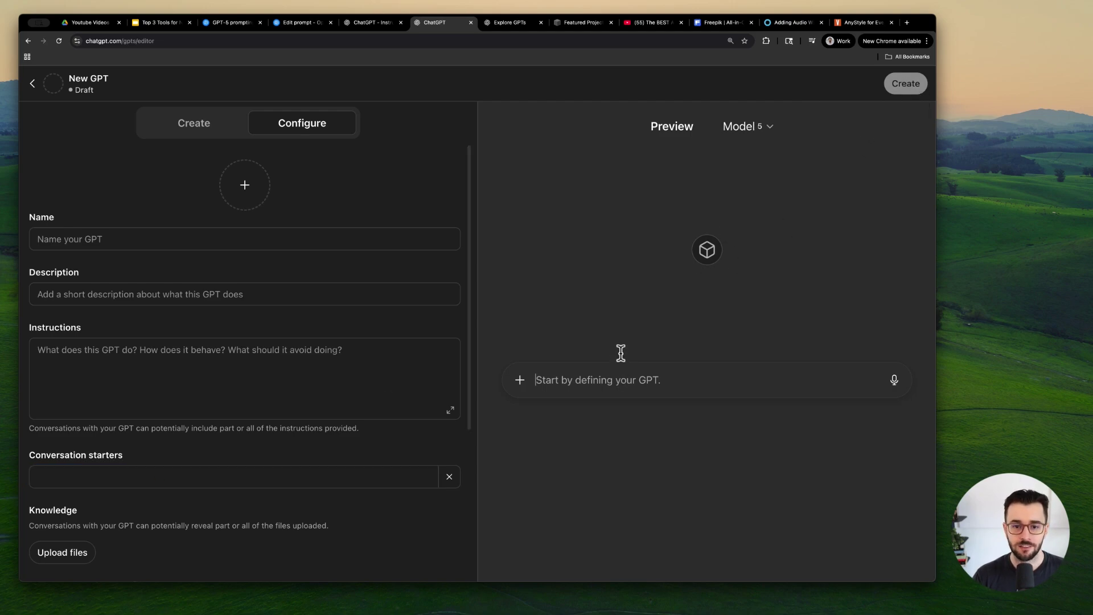
Step: Revisit the objectives chat and GPT search tabs, then open the featured e-learning project page
click(367, 24)
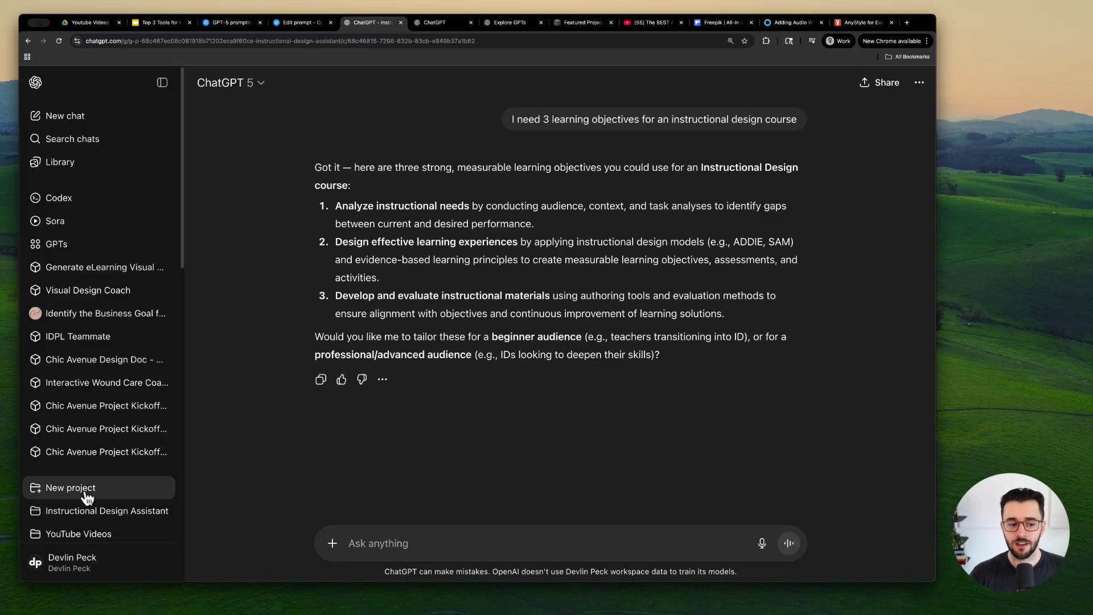
click(504, 23)
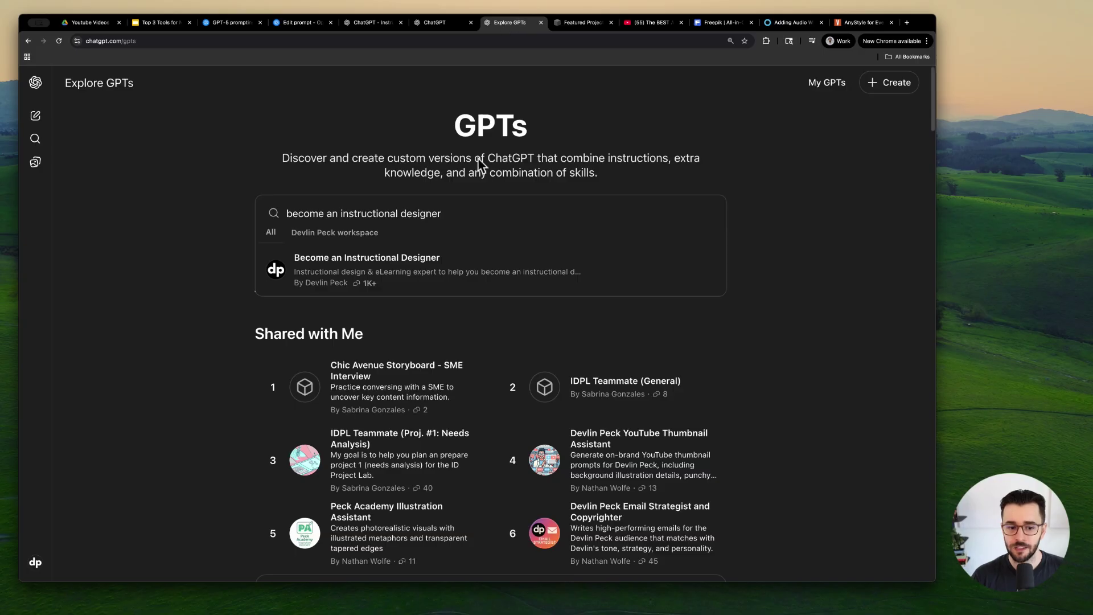
click(446, 25)
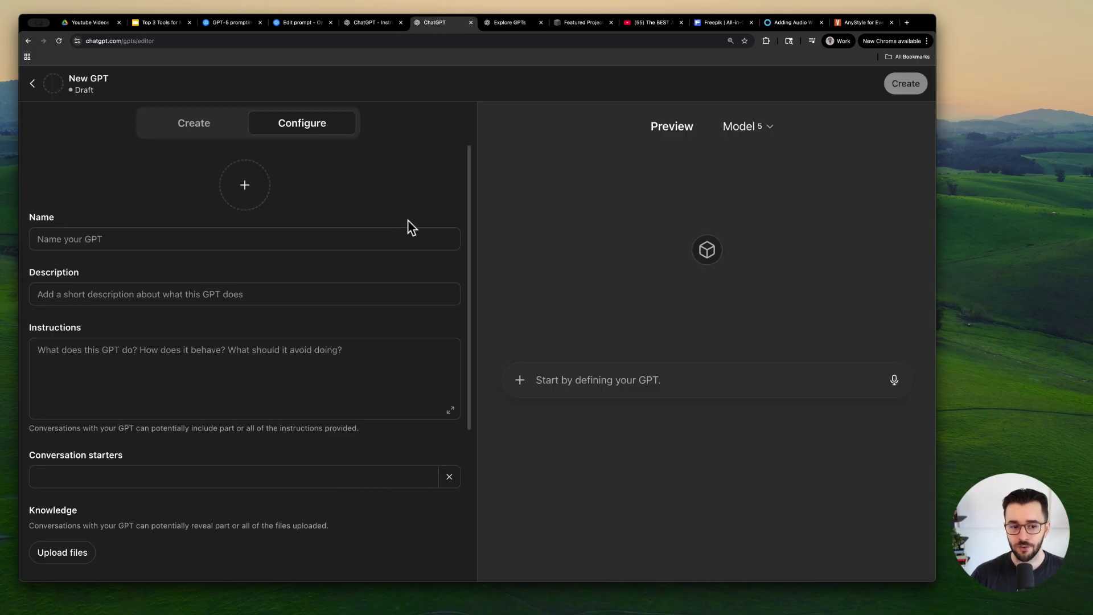
click(579, 23)
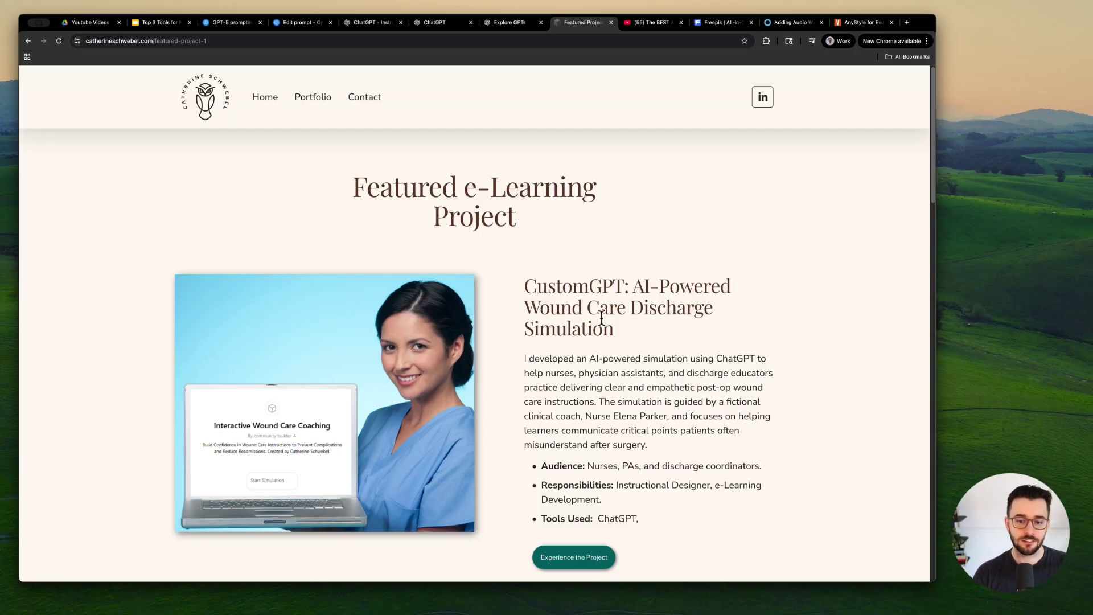
Step: Scroll through the CustomGPT wound care simulation page, then return to the Top 3 Tools slides
scroll(642, 302, down, 1)
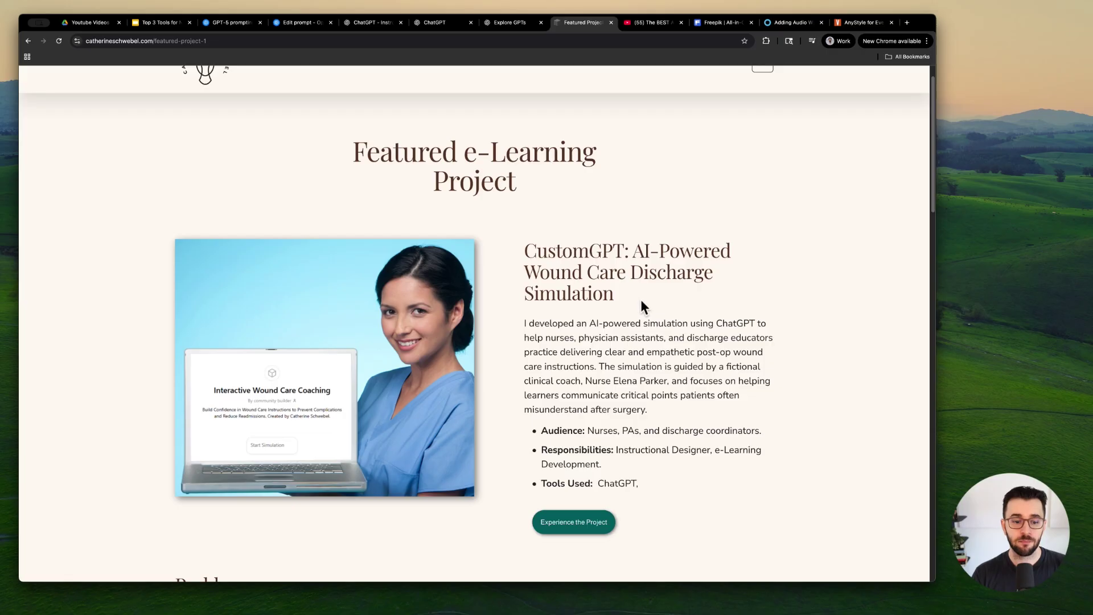
scroll(628, 301, down, 10)
scroll(624, 294, down, 4)
scroll(632, 296, up, 15)
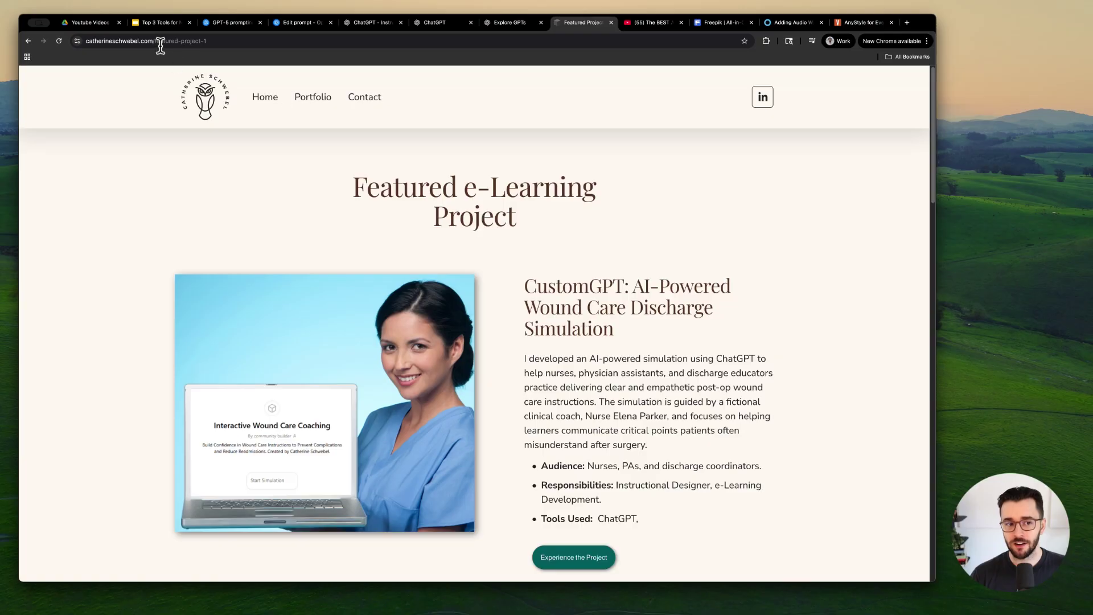
click(162, 23)
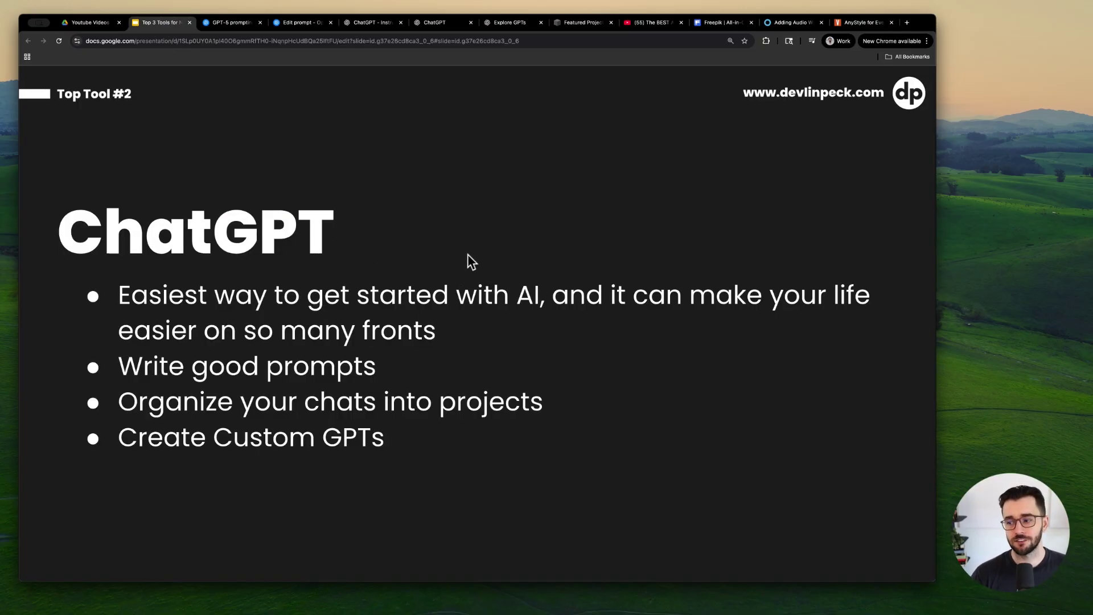
Step: Show the 'Top Tool #3' Freepik slide with its 'Tons of premade assets' and 'AI tools to generate media' bullets
key(Right)
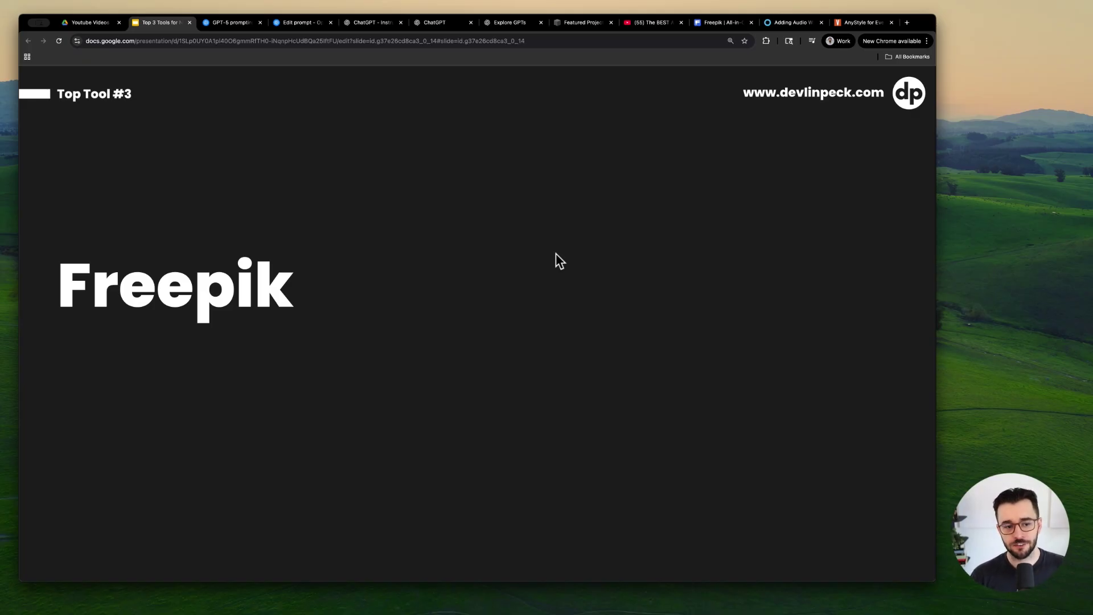
key(Right)
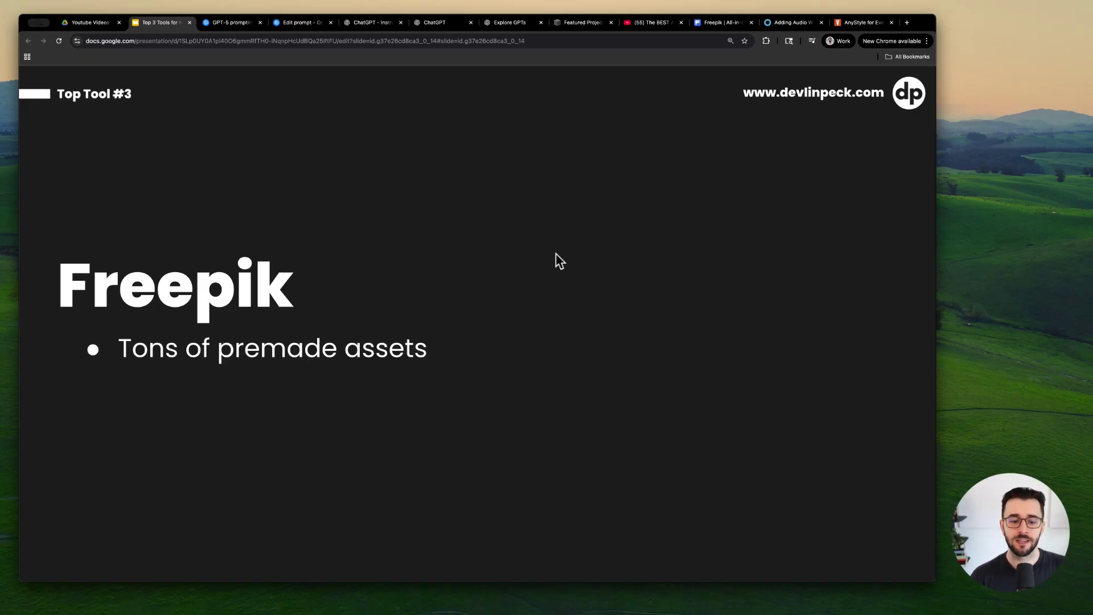
key(Right)
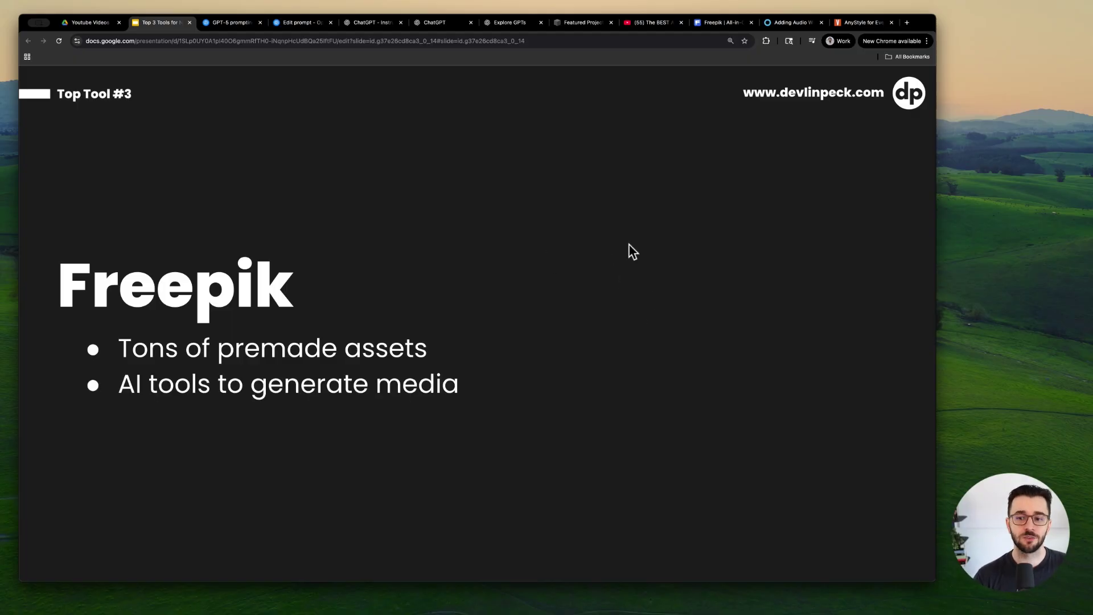
Step: Switch to the 'The BEST AI Portfolio Project for Instructional Designers' video and highlight its title
click(649, 23)
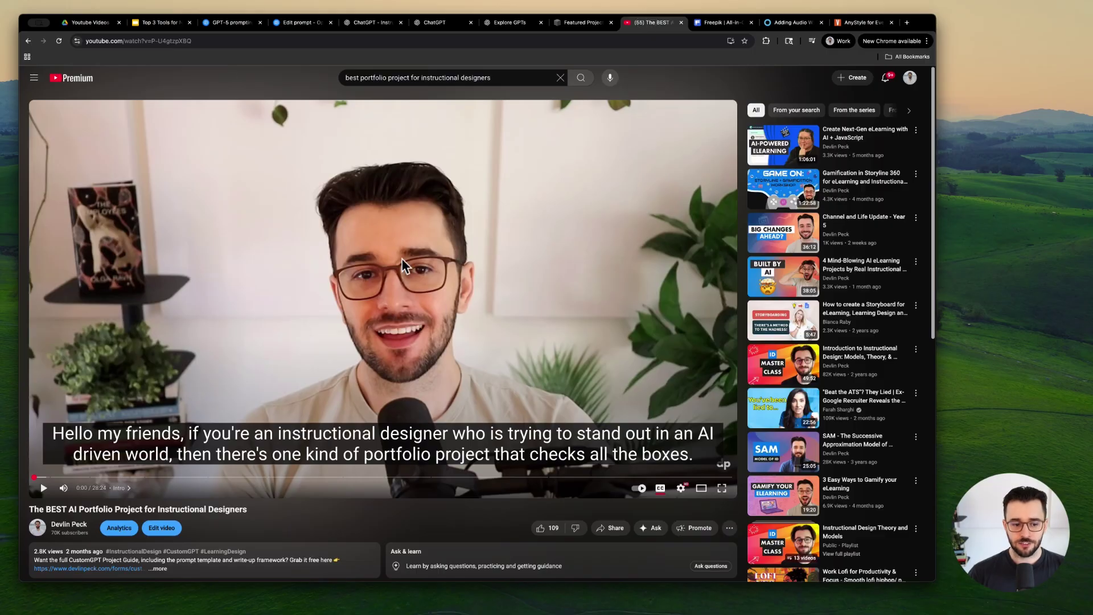
drag(28, 509, 249, 511)
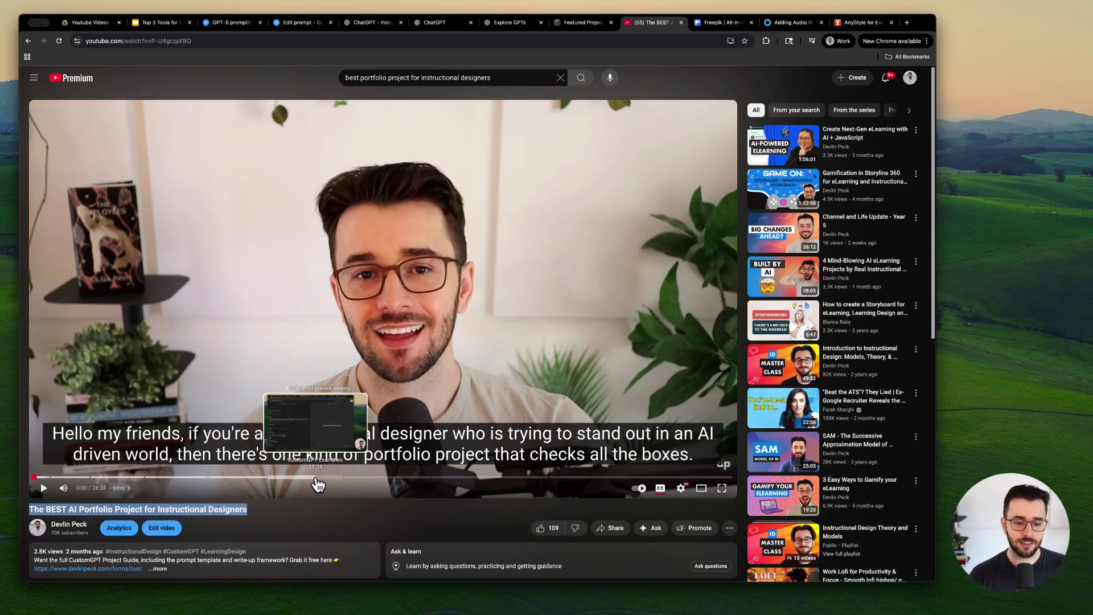
Step: Bring up the Freepik home page and scroll through the recent creations
click(716, 27)
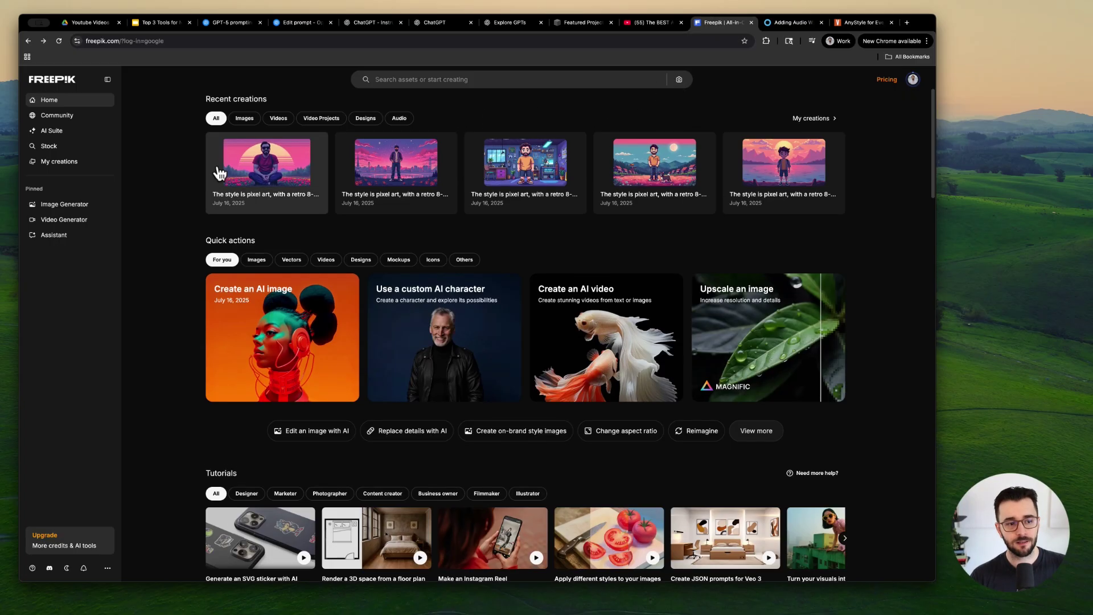
scroll(443, 131, up, 3)
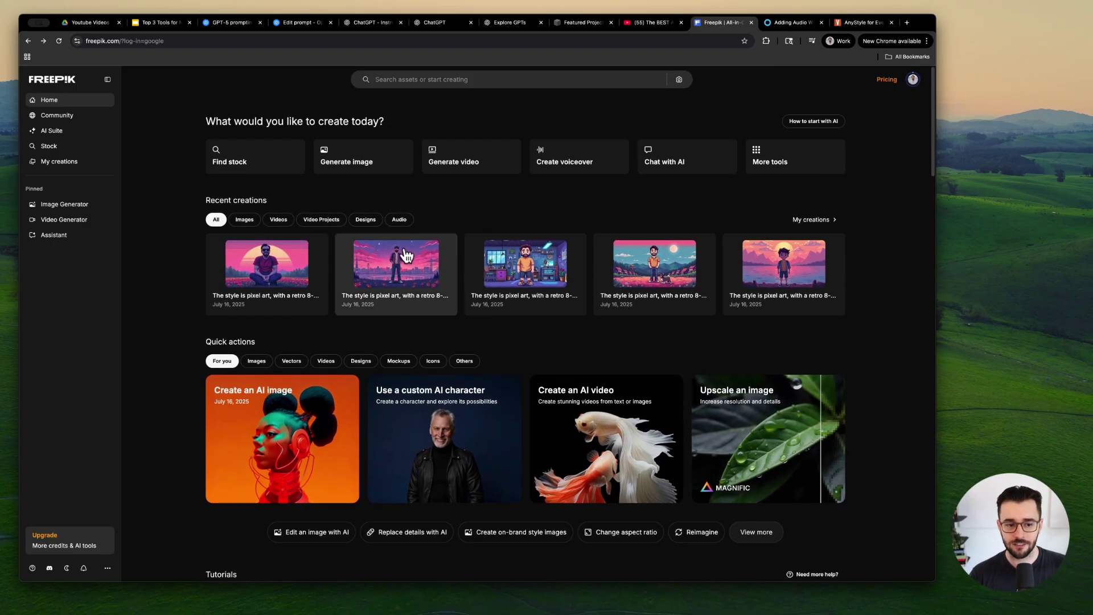
scroll(290, 348, down, 1)
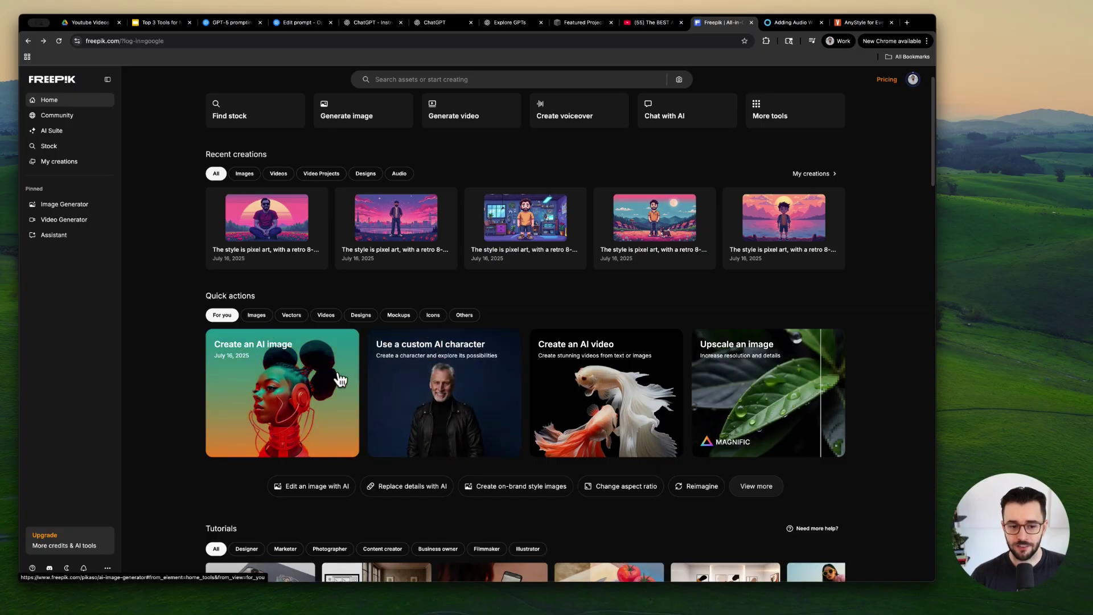
scroll(495, 387, up, 1)
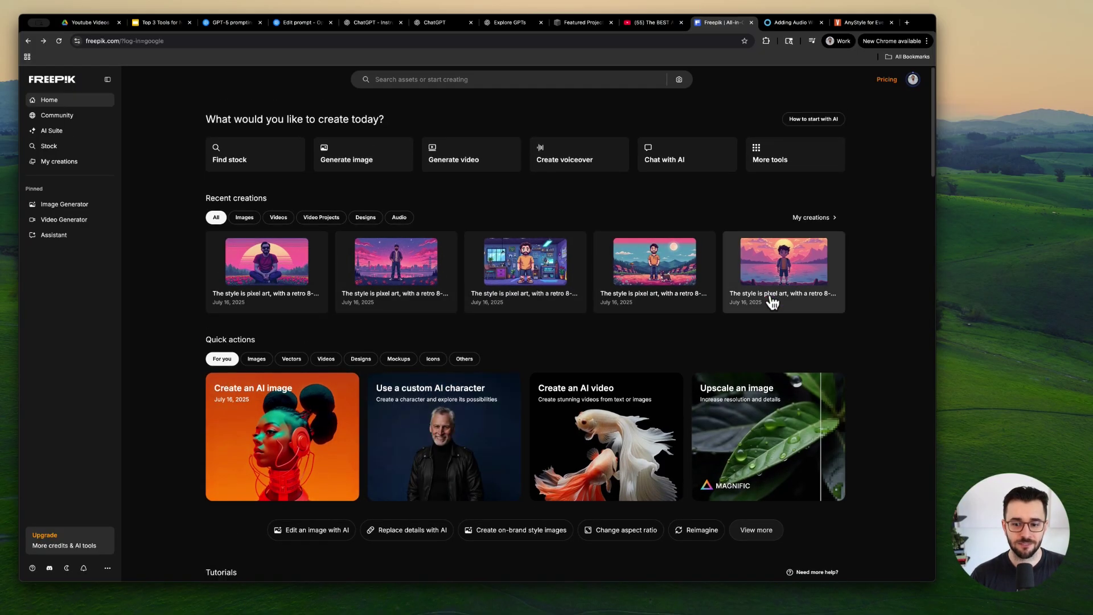
scroll(674, 275, down, 1)
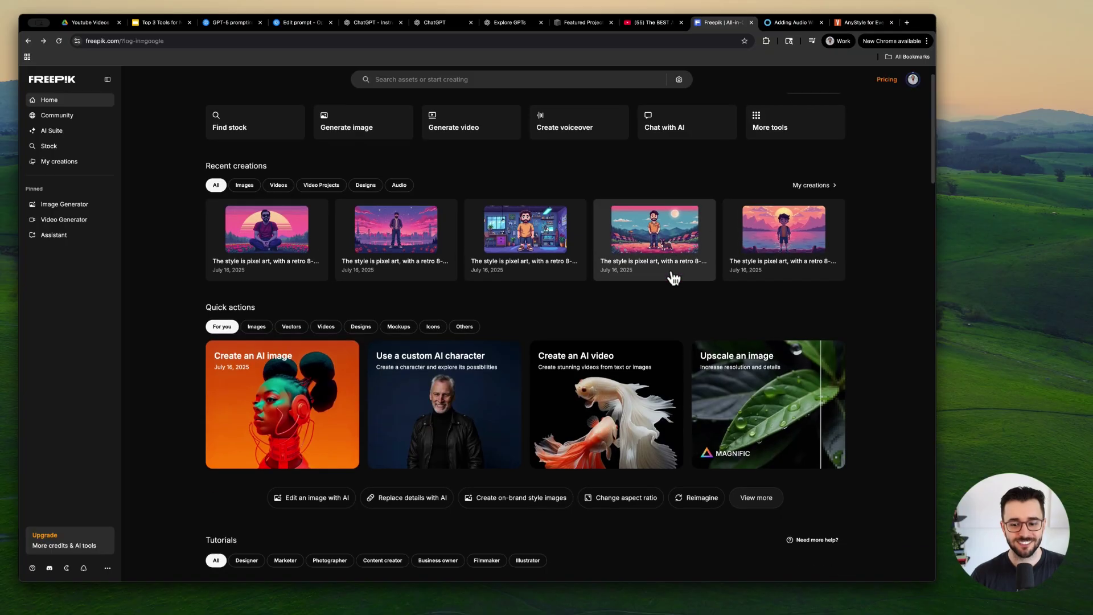
Step: Zoom in and look over the AI Suite tool list and the Stock asset categories
mouse_move(59, 136)
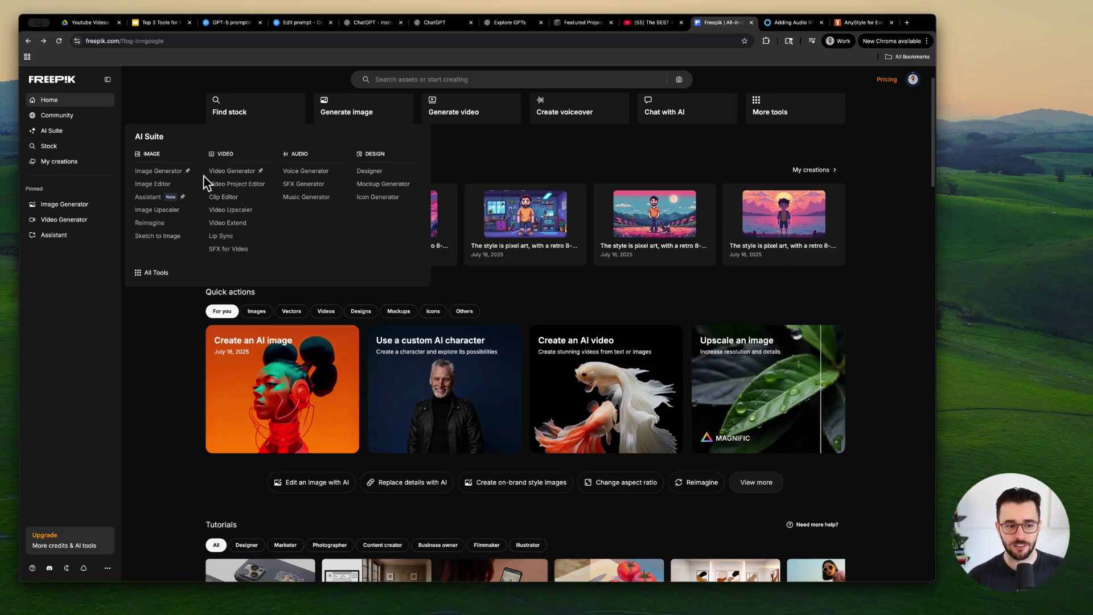
key(super+plus)
key(super+plus)
key(super+plus)
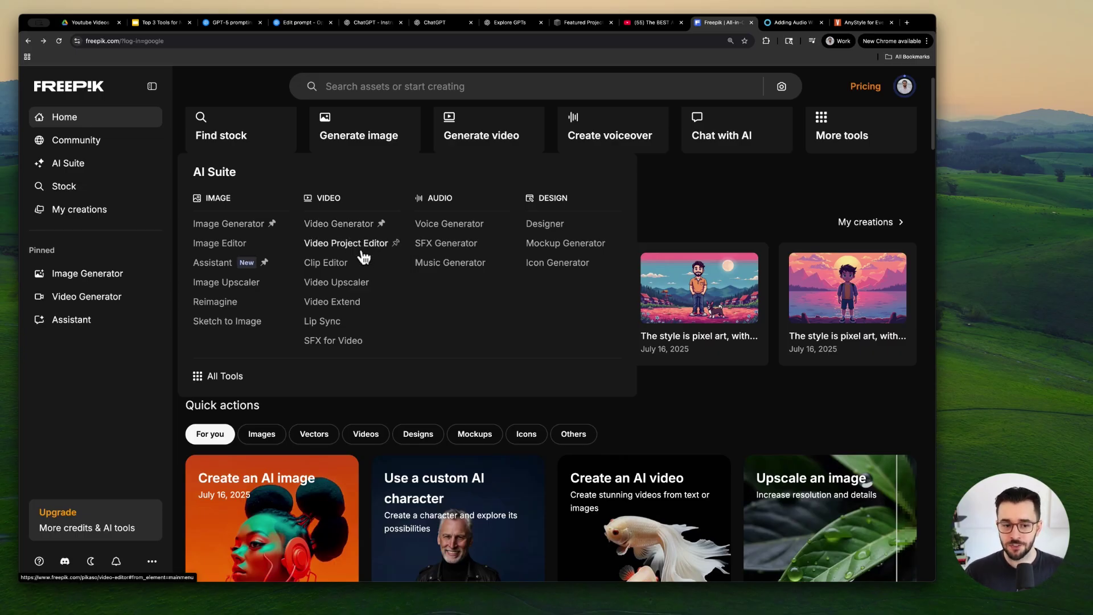
mouse_move(80, 188)
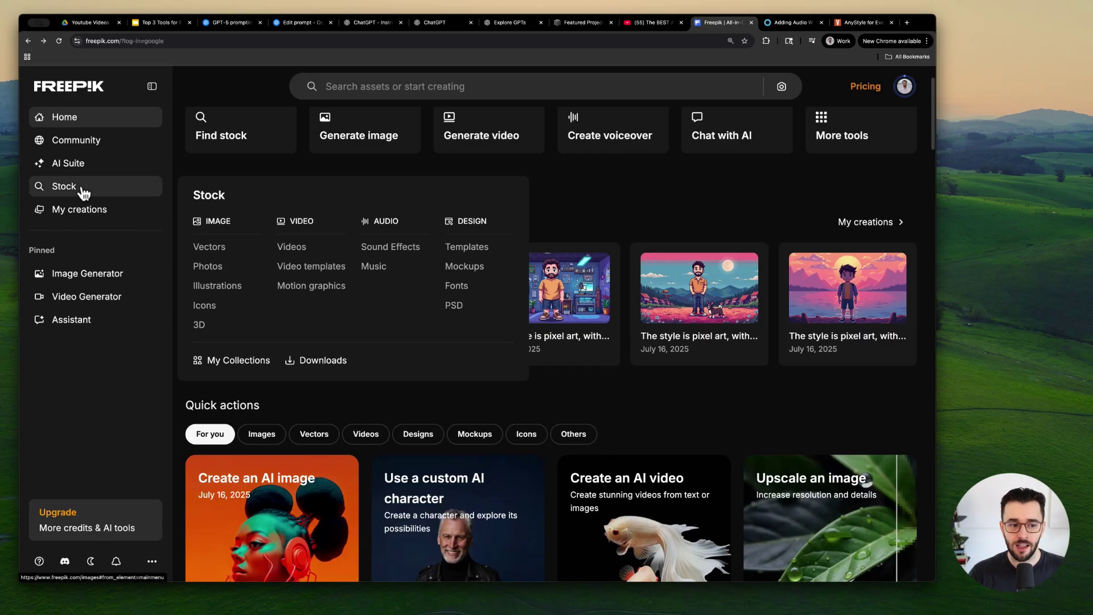
Step: Open the free Vectors stock page, zoom out, and scroll through the trending vector illustrations
click(221, 256)
scroll(332, 273, down, 2)
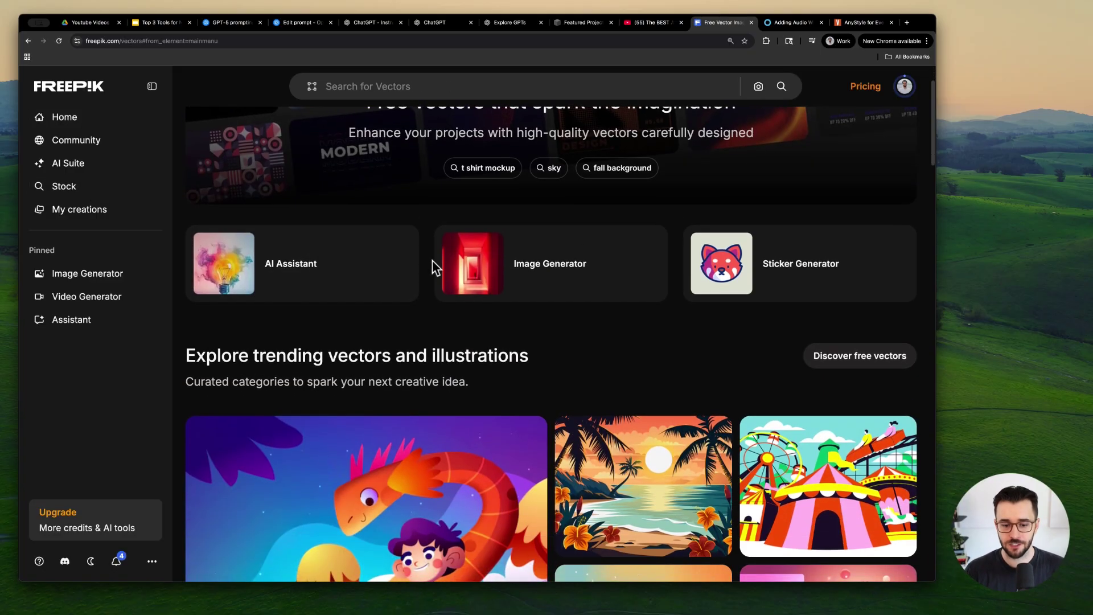
key(super+minus)
scroll(581, 226, down, 4)
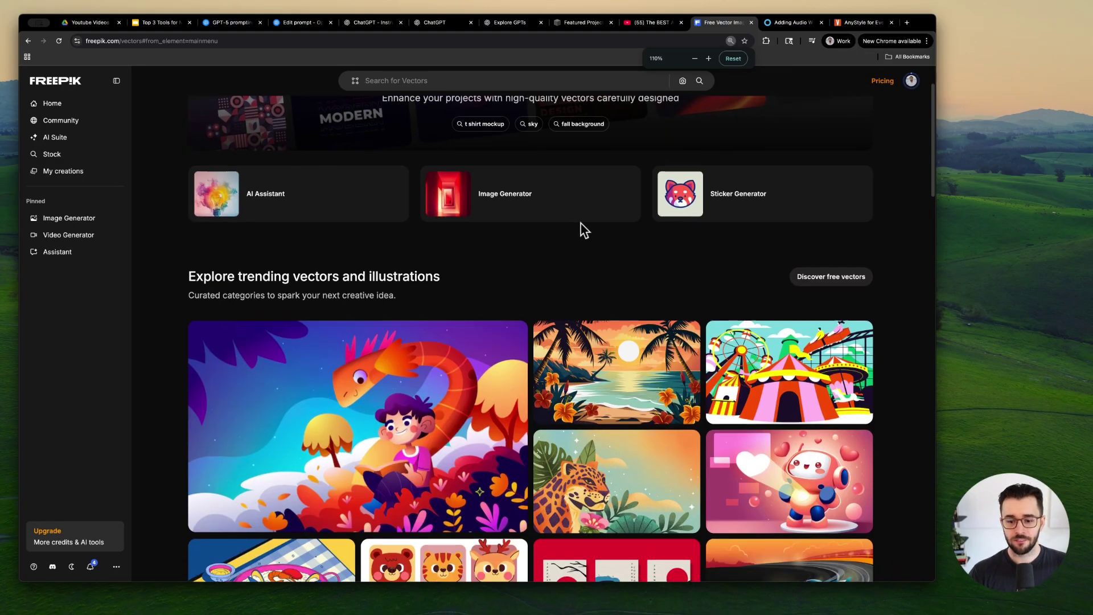
scroll(556, 303, down, 2)
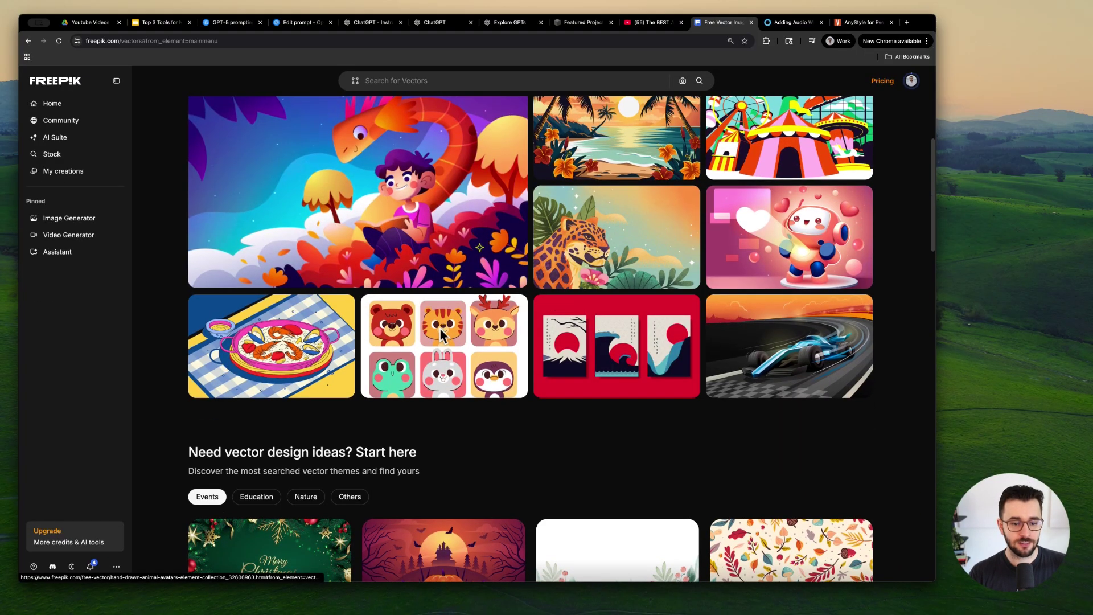
scroll(746, 370, down, 1)
scroll(746, 371, down, 3)
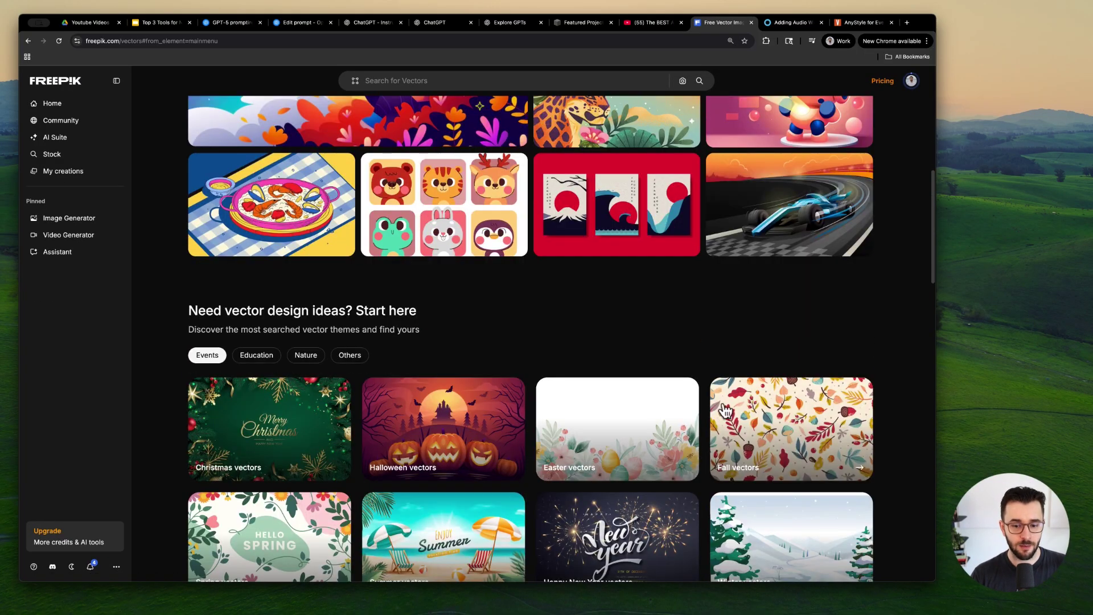
scroll(703, 413, up, 4)
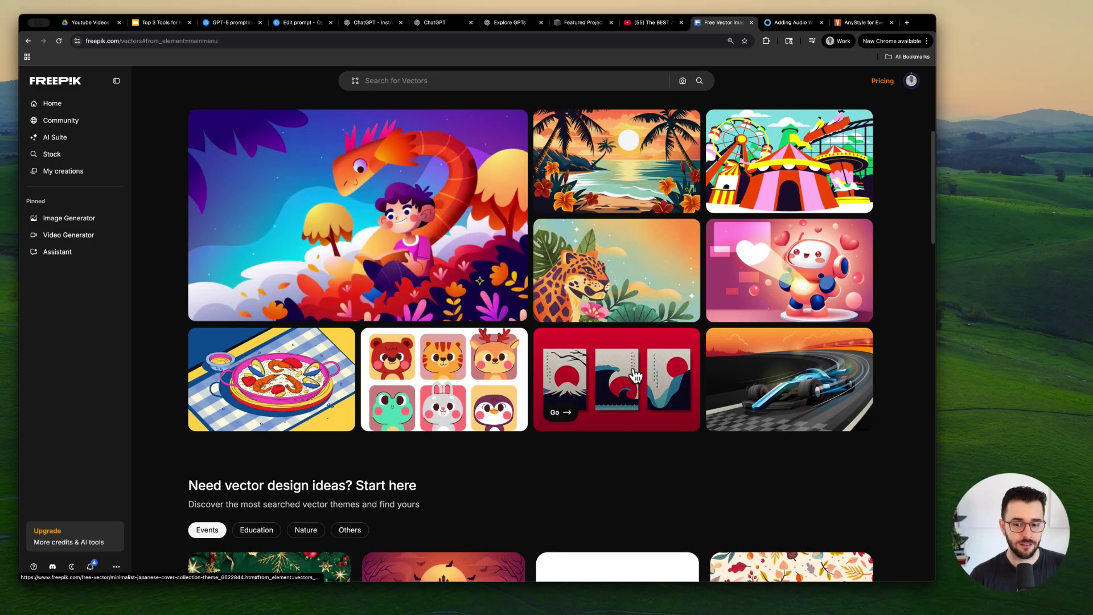
scroll(652, 358, up, 3)
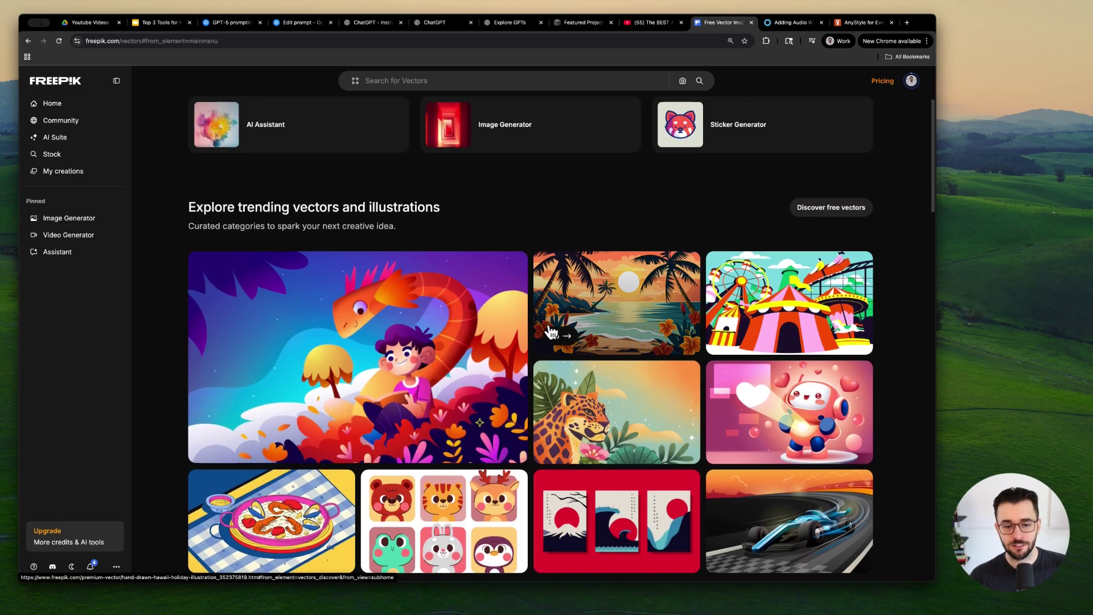
scroll(572, 326, down, 1)
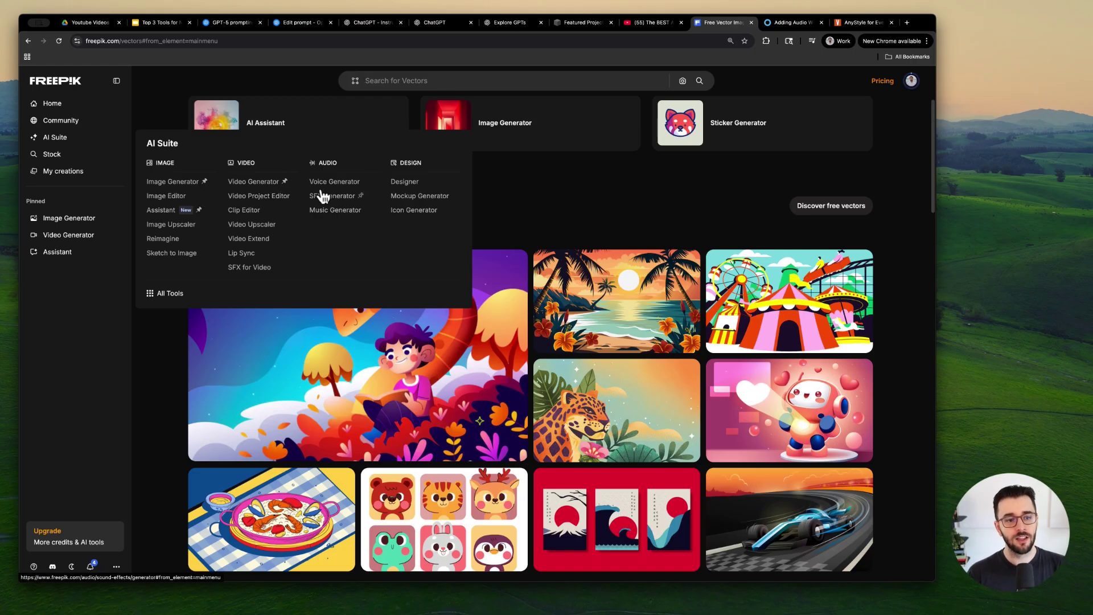
Step: Return to the slides and advance to the Runner-ups slide, showing its first bullet, Rise 360
click(155, 21)
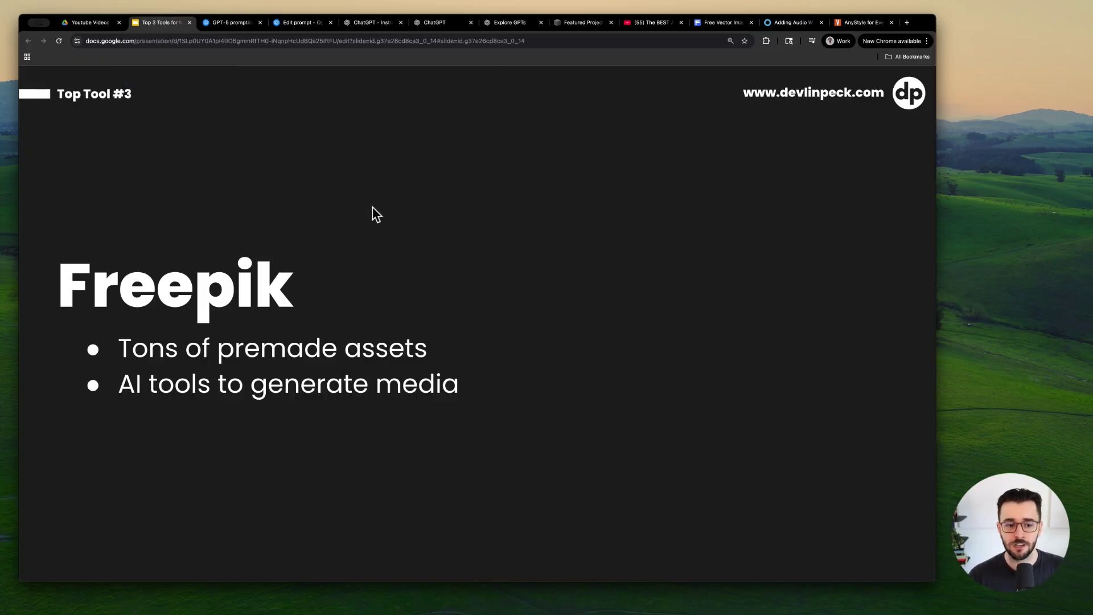
key(Right)
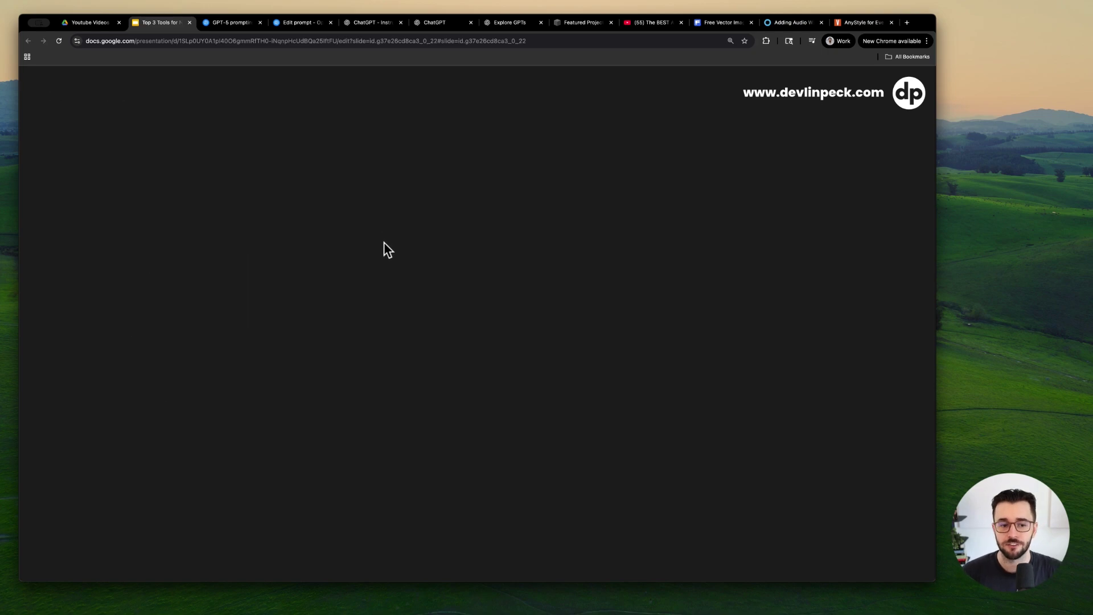
key(Right)
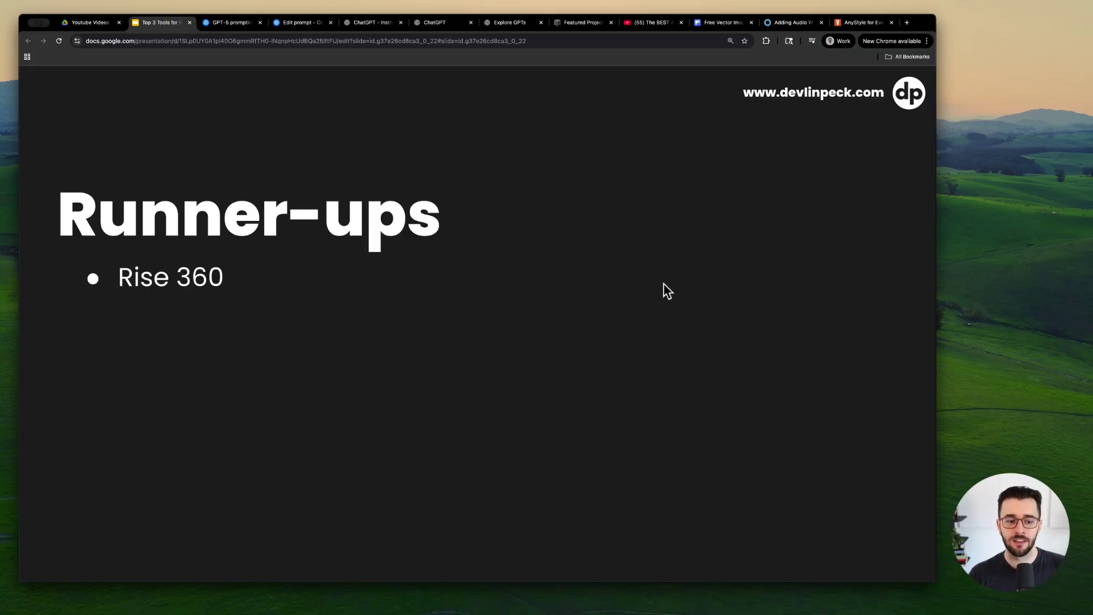
Step: Open the 'What you can do with Text-to-speech' lesson and select its text-on-image paragraph in the editor
click(795, 23)
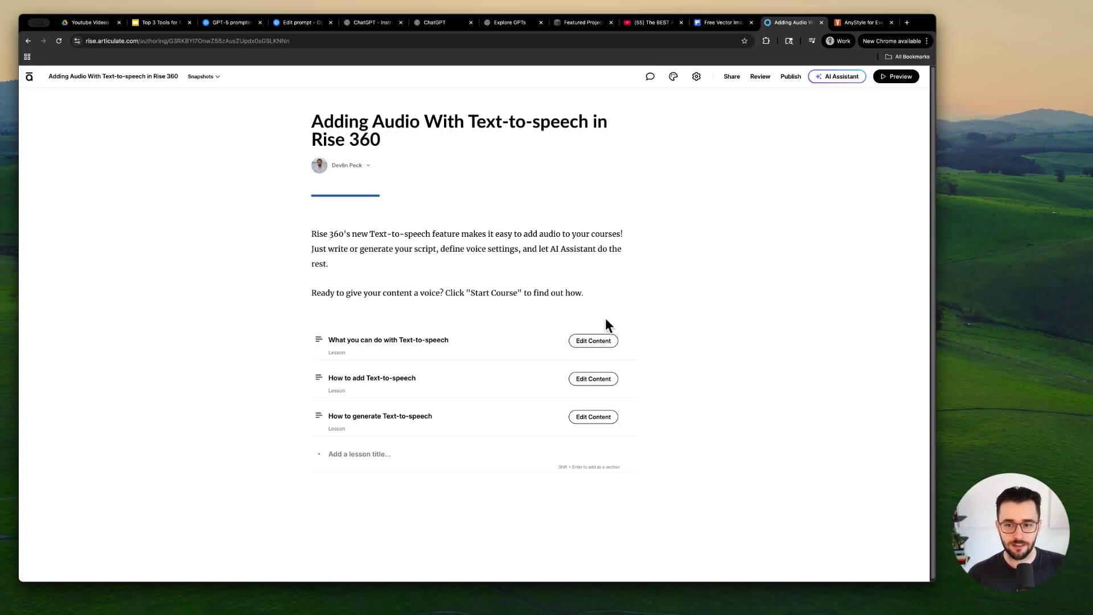
click(599, 343)
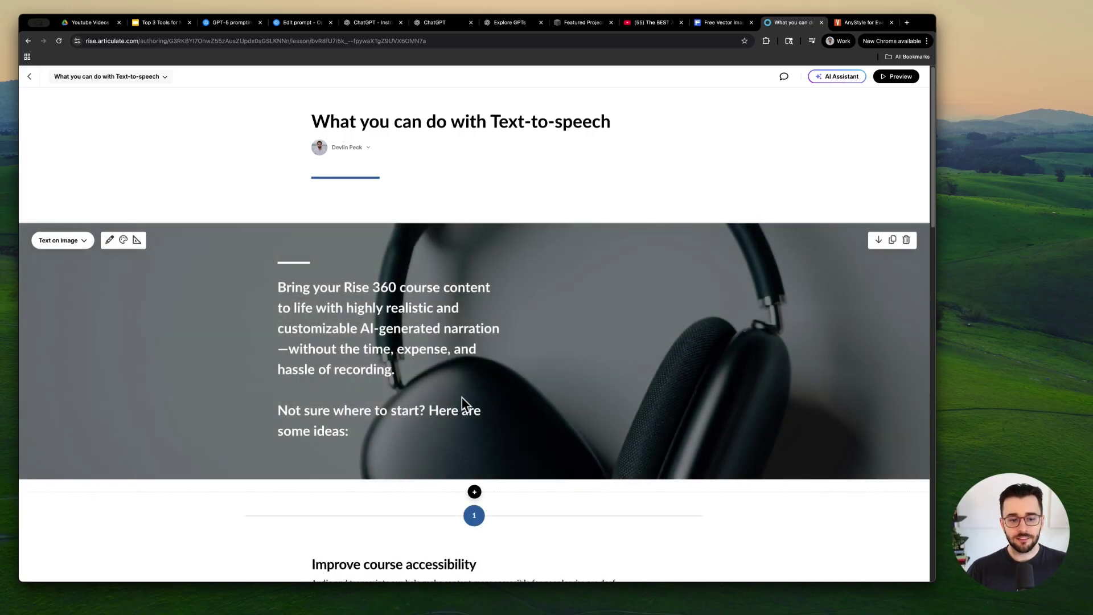
scroll(463, 397, down, 2)
scroll(436, 361, up, 2)
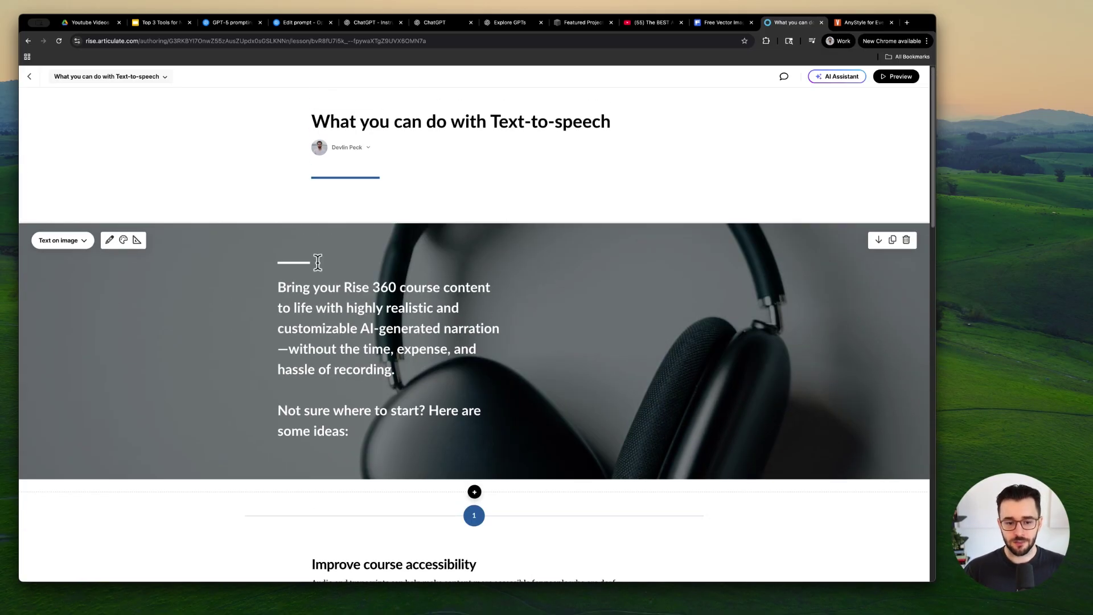
click(109, 240)
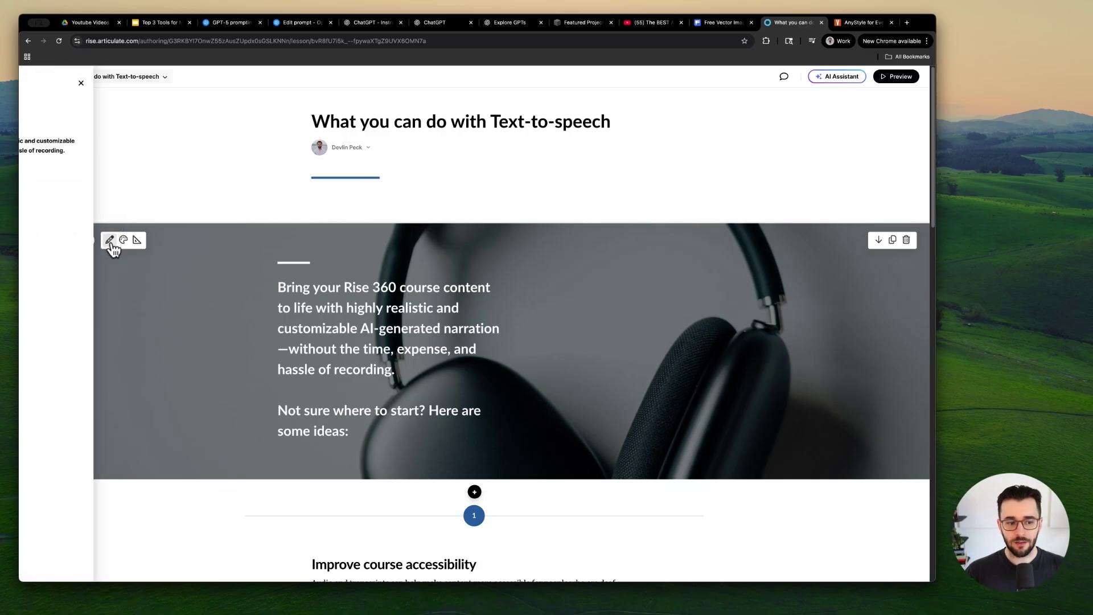
triple_click(156, 151)
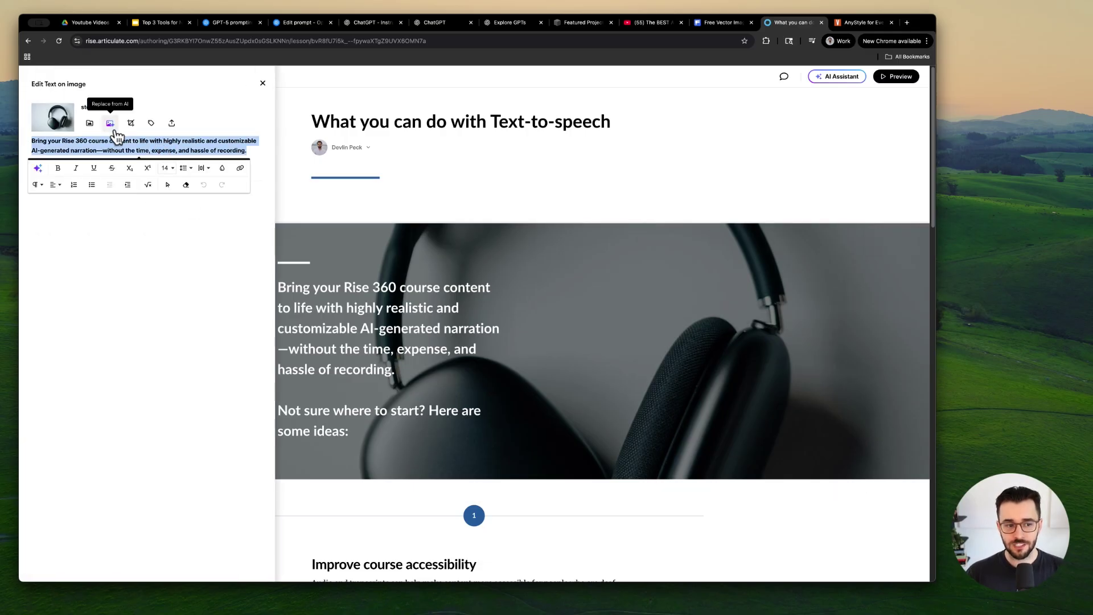
Step: Close the text editor, open the Block Library and zoom the page to 125%
click(479, 262)
scroll(482, 285, down, 3)
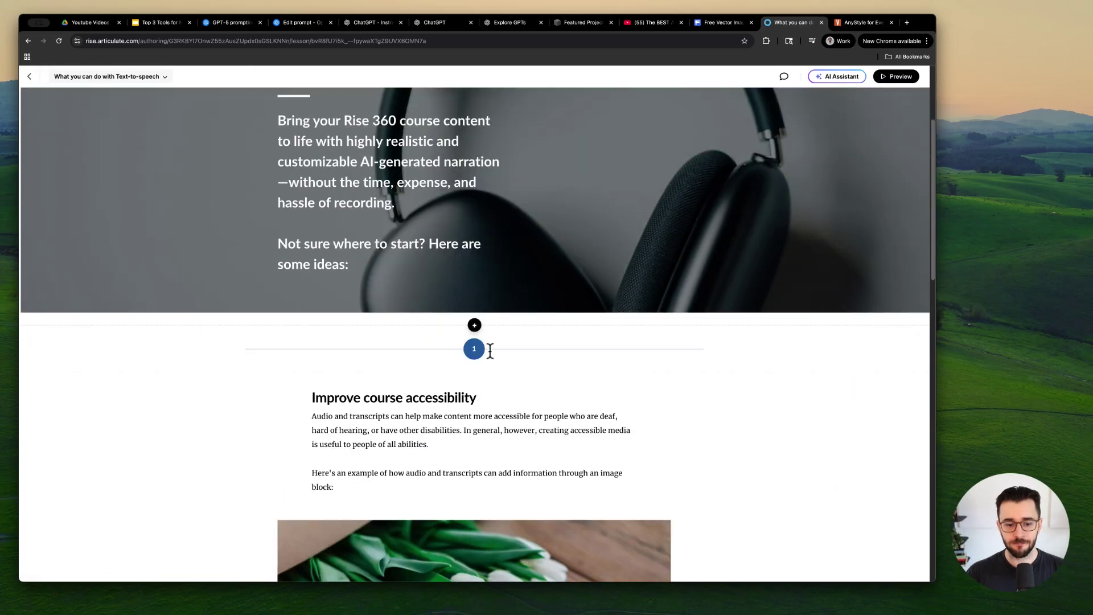
click(475, 325)
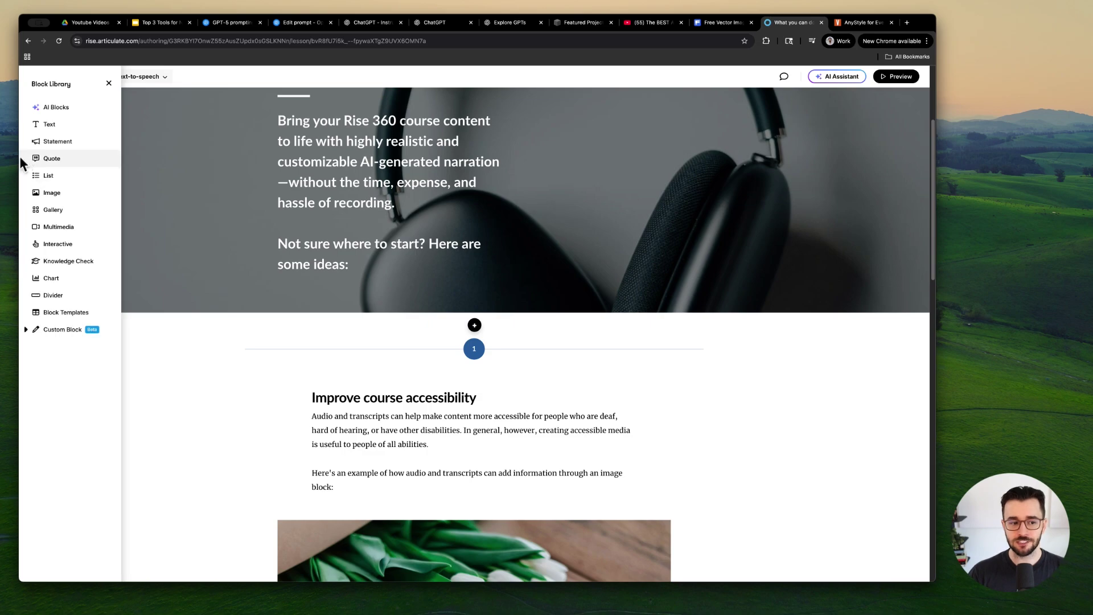
key(super+equal)
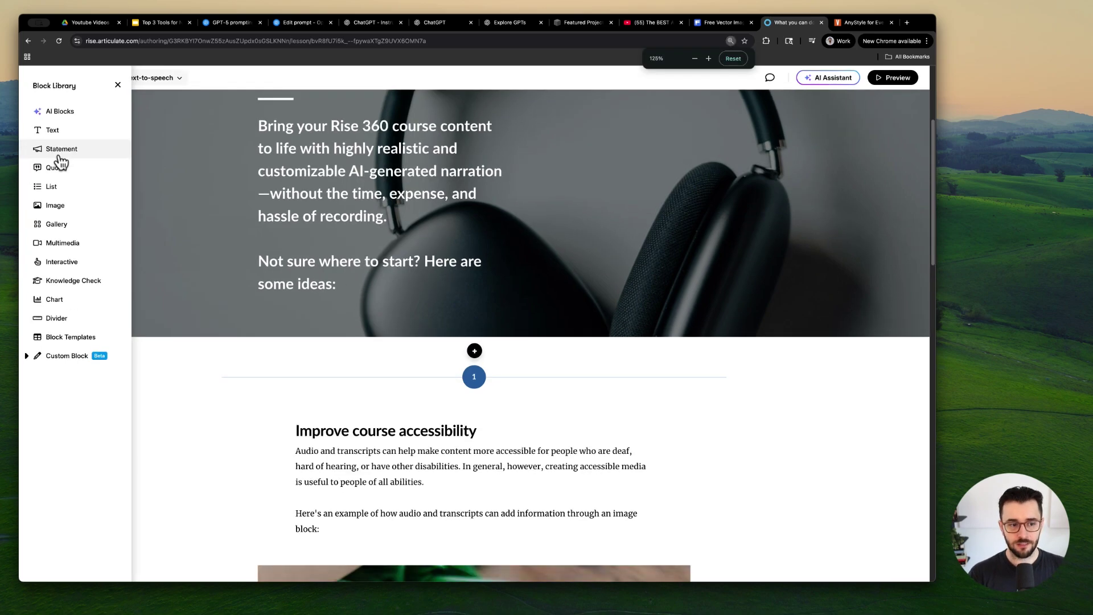
key(super+equal)
Step: Preview the Statement, Quote, Image and Gallery block templates
click(70, 161)
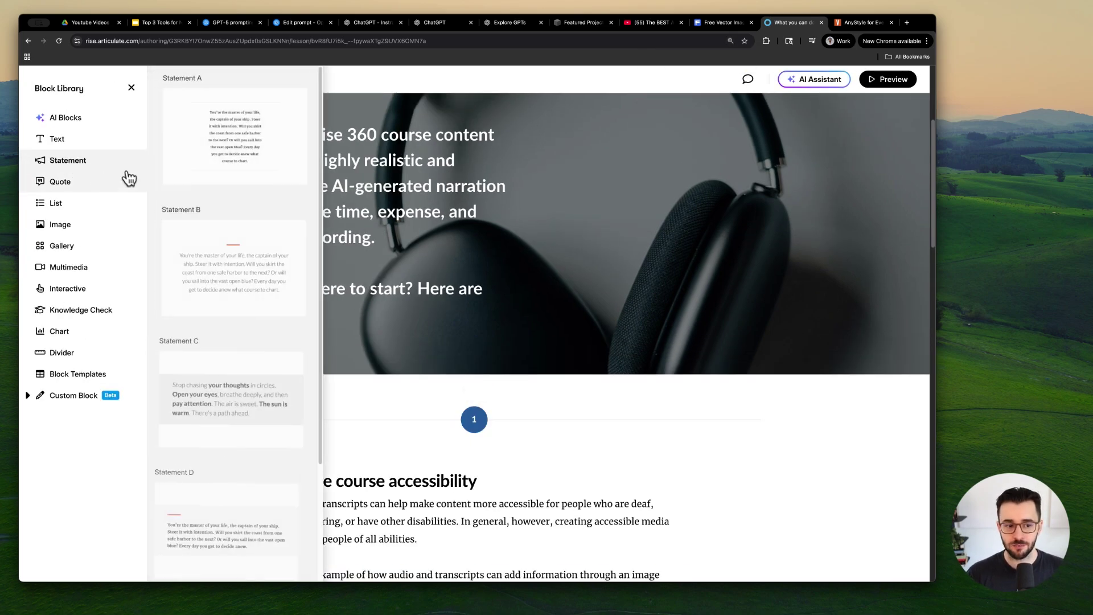
click(86, 183)
click(86, 224)
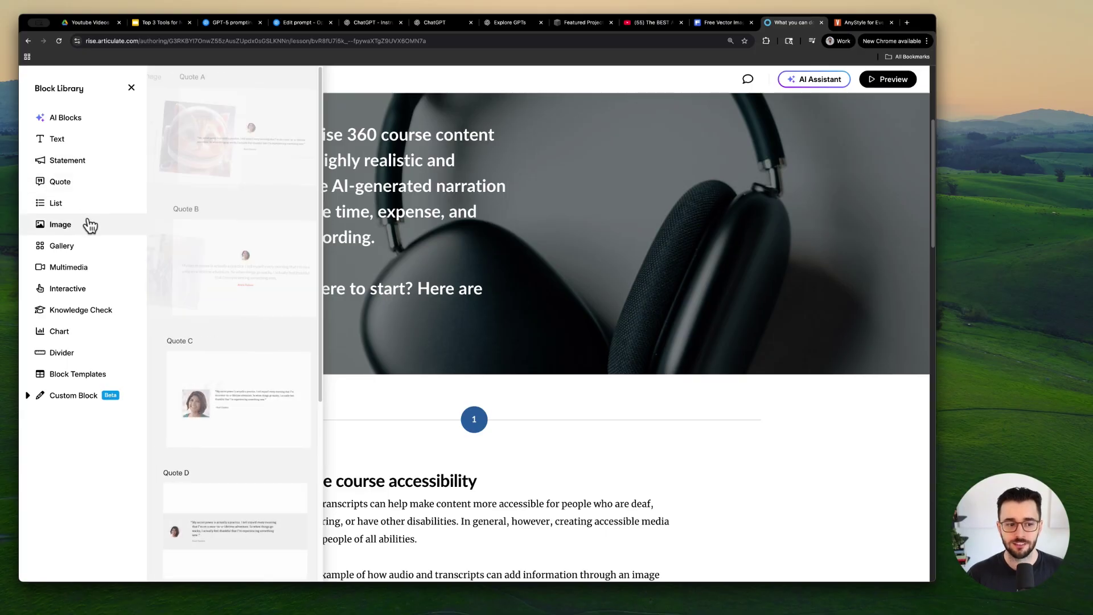
scroll(252, 366, down, 3)
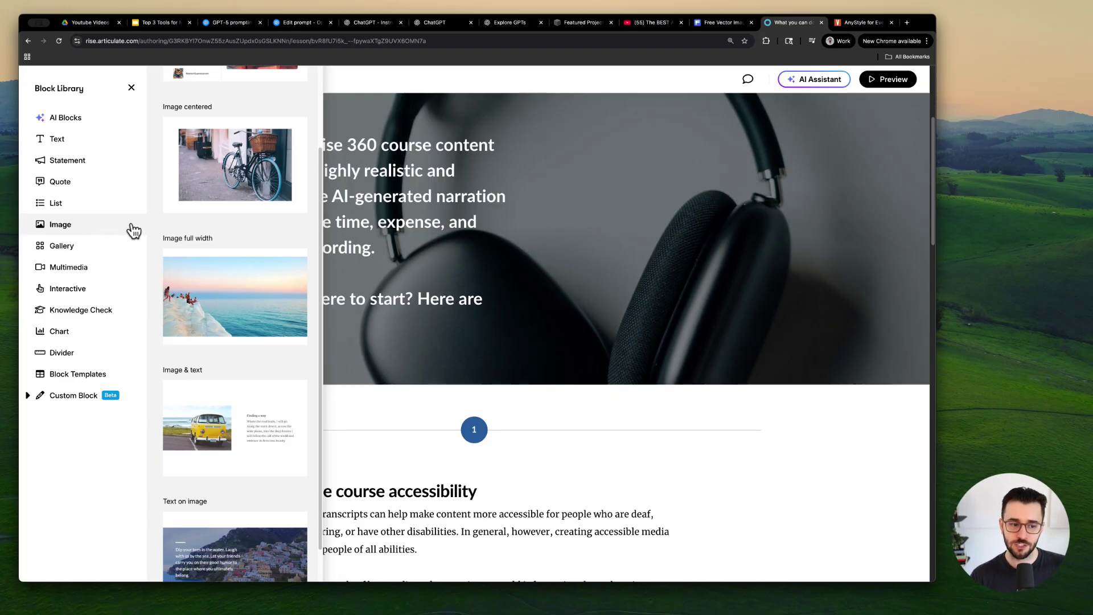
click(86, 251)
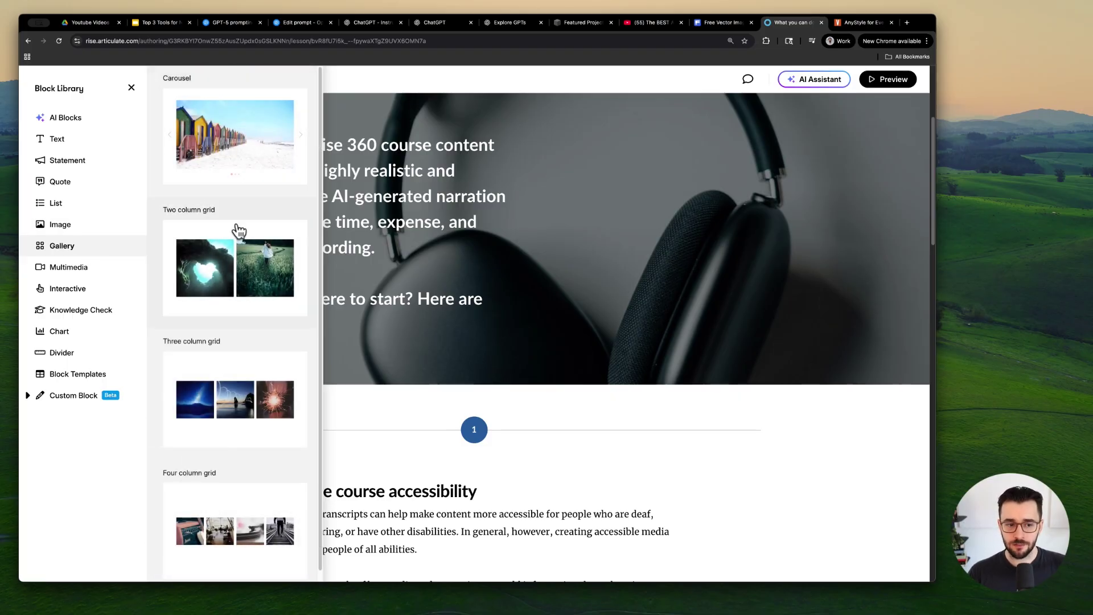
scroll(244, 306, down, 1)
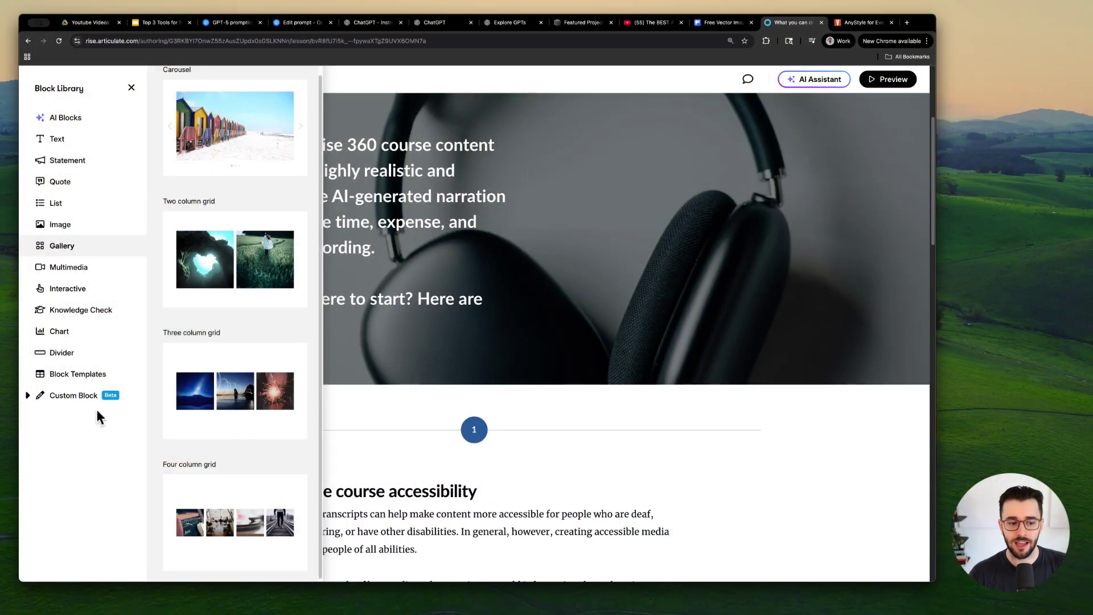
Step: Close the block library, reveal Vyond on the Runner-ups slide and open Vyond's AnyStyle page
click(576, 452)
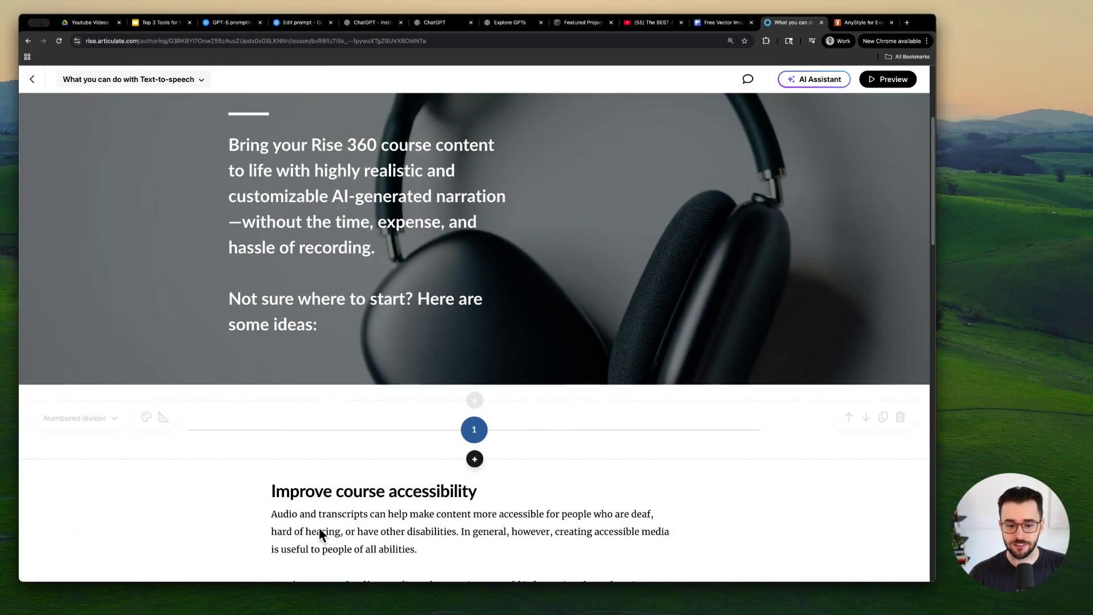
click(161, 25)
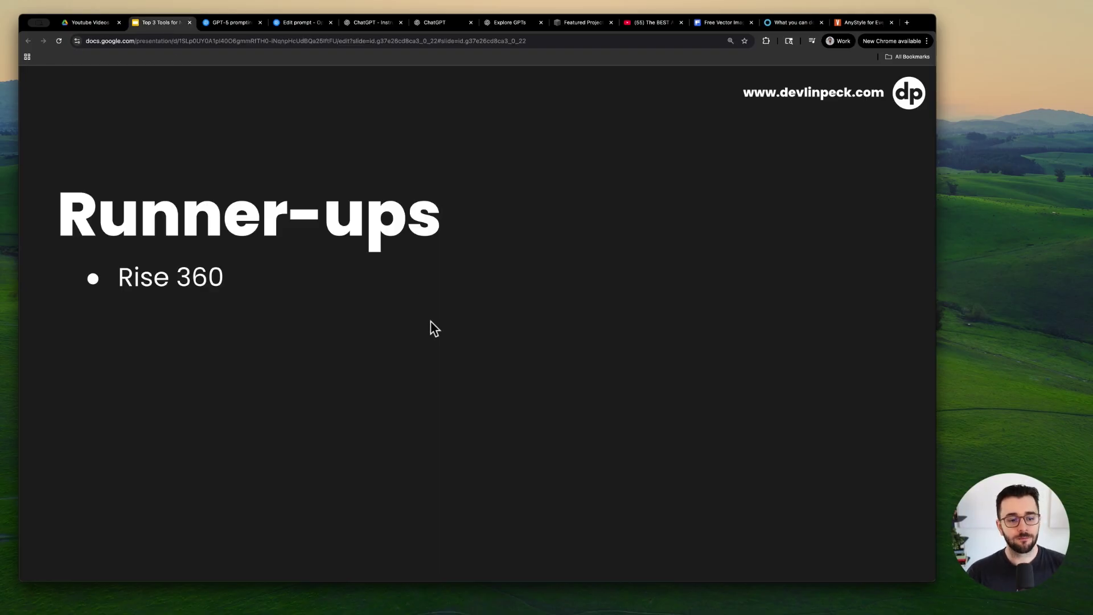
key(Right)
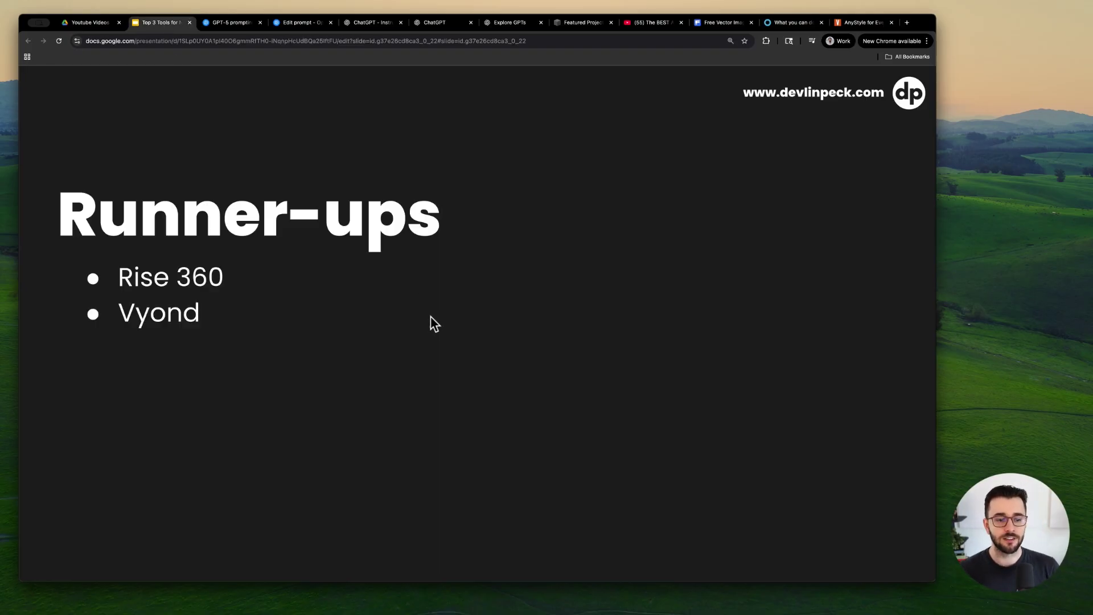
click(863, 23)
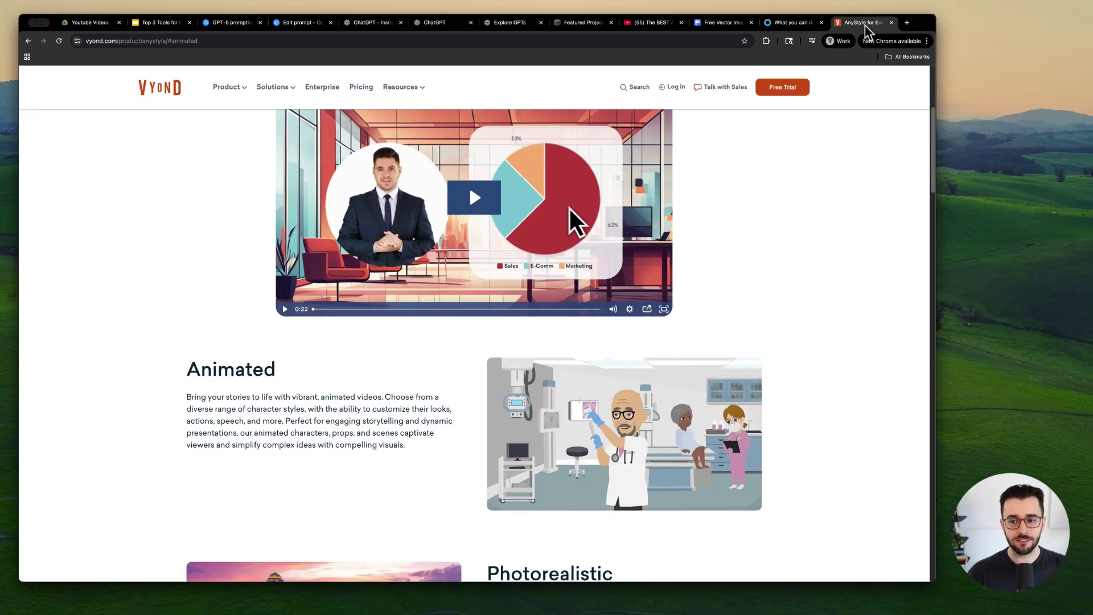
scroll(655, 432, down, 1)
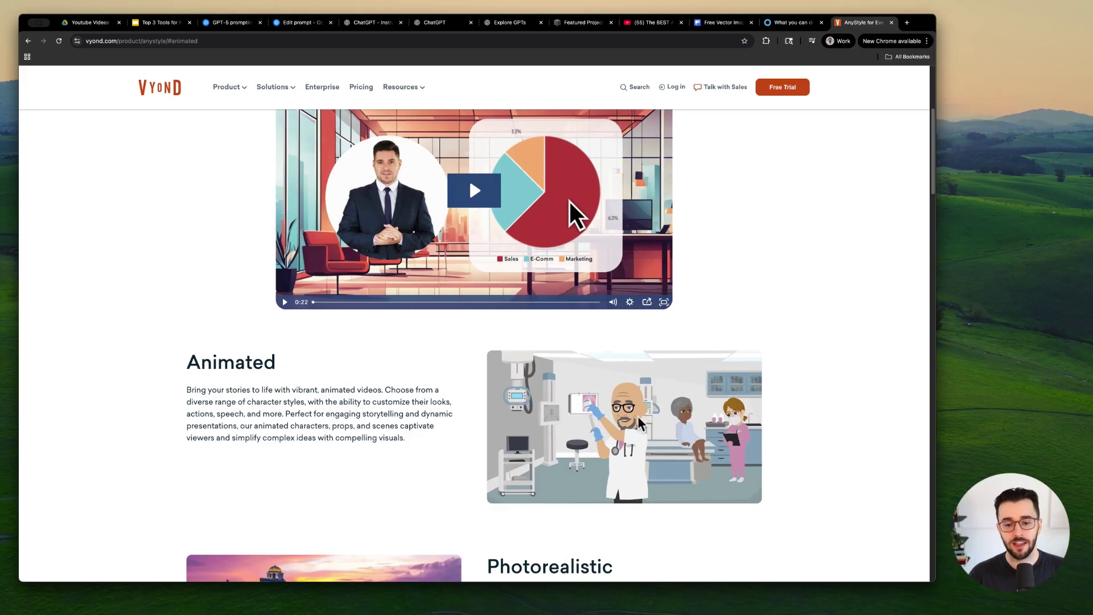
scroll(637, 427, down, 1)
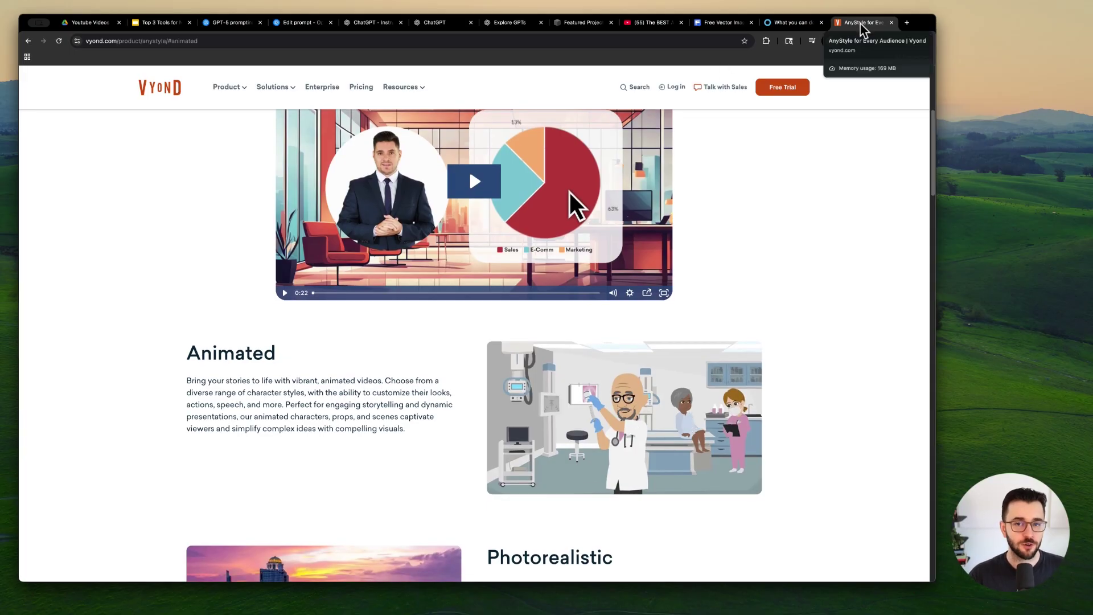
Step: Reveal the Figma, video editors, LMS and Adobe Illustrator runner-ups, then return to Freepik's vectors page
click(161, 26)
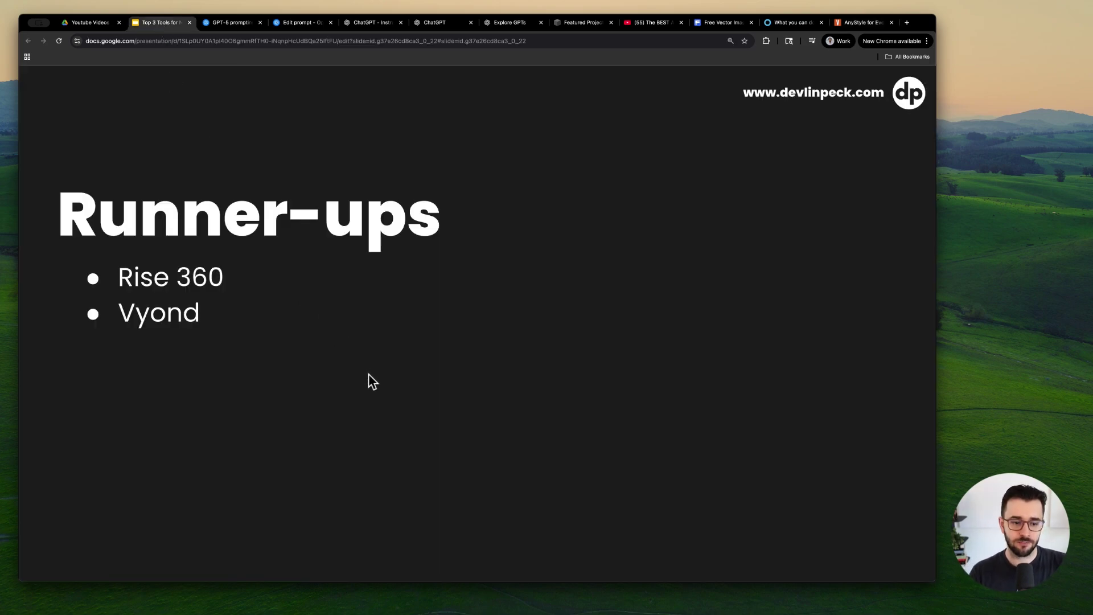
key(Right)
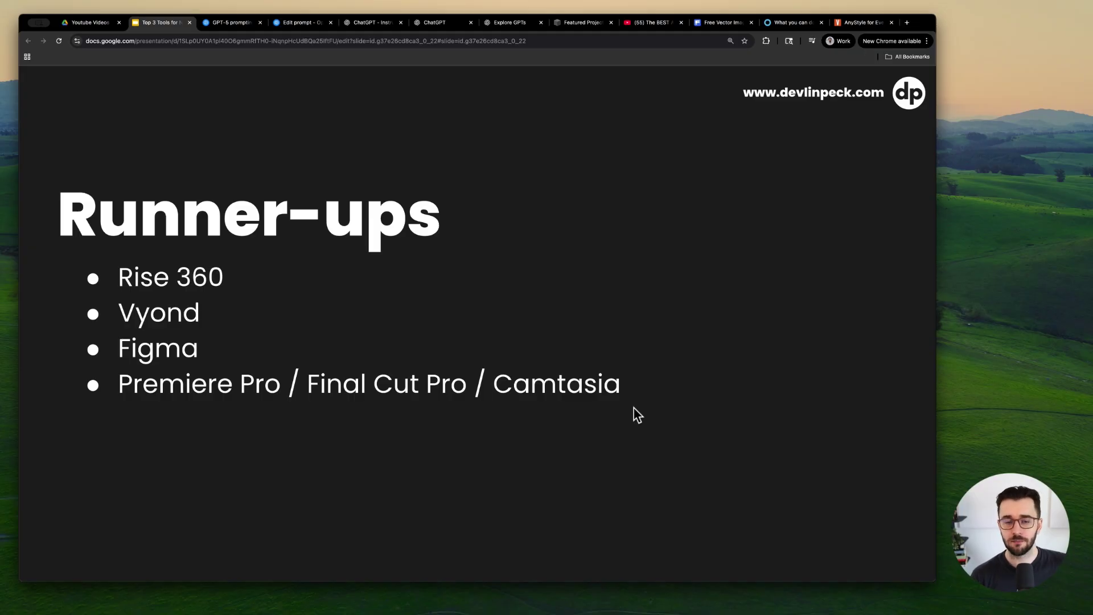
key(Right)
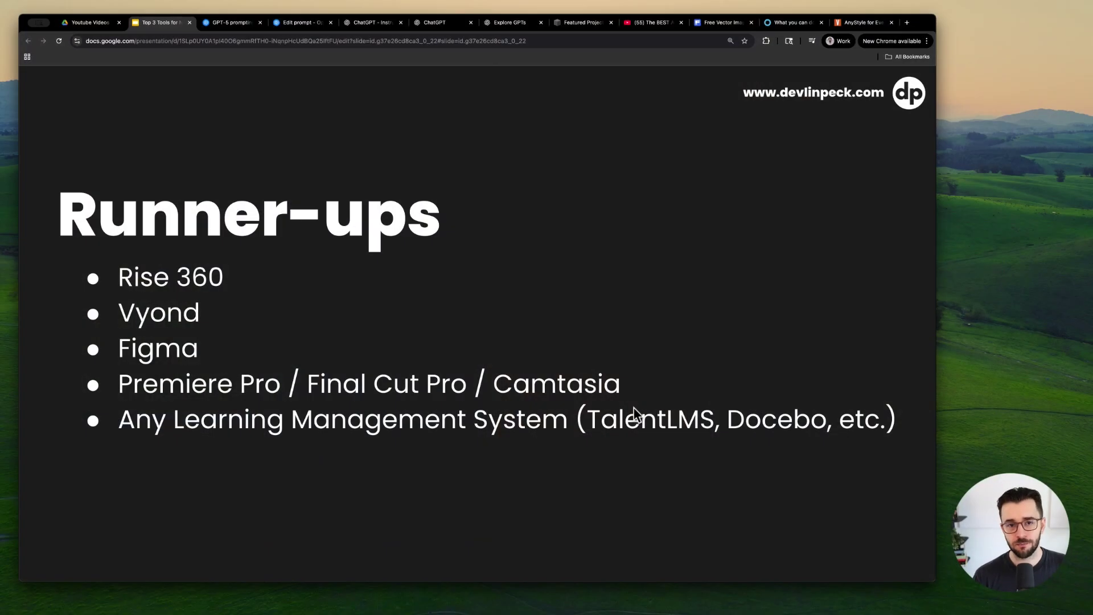
key(Right)
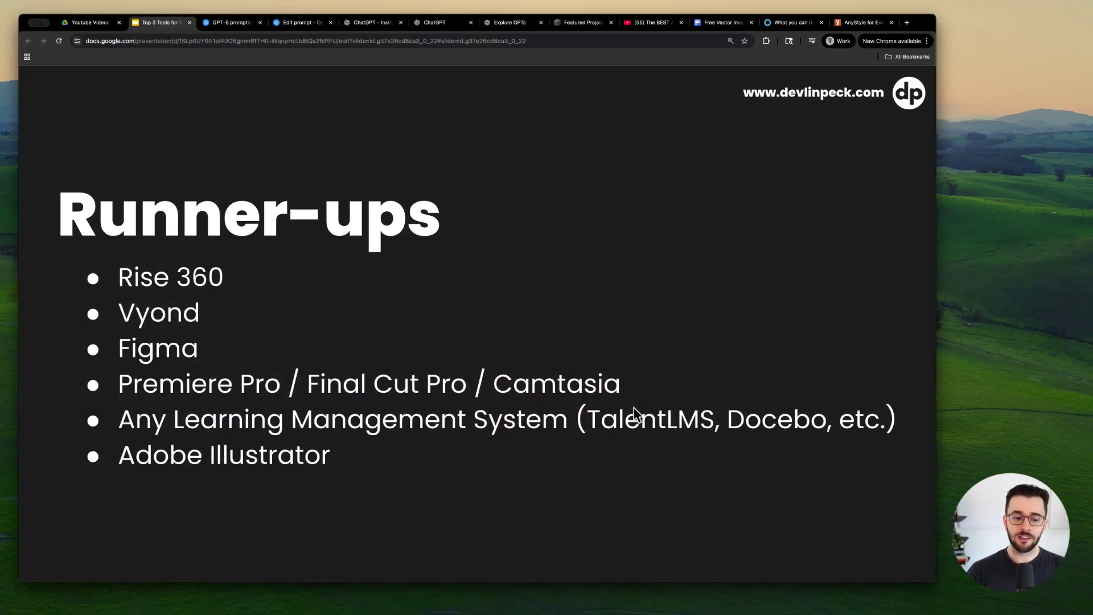
click(716, 29)
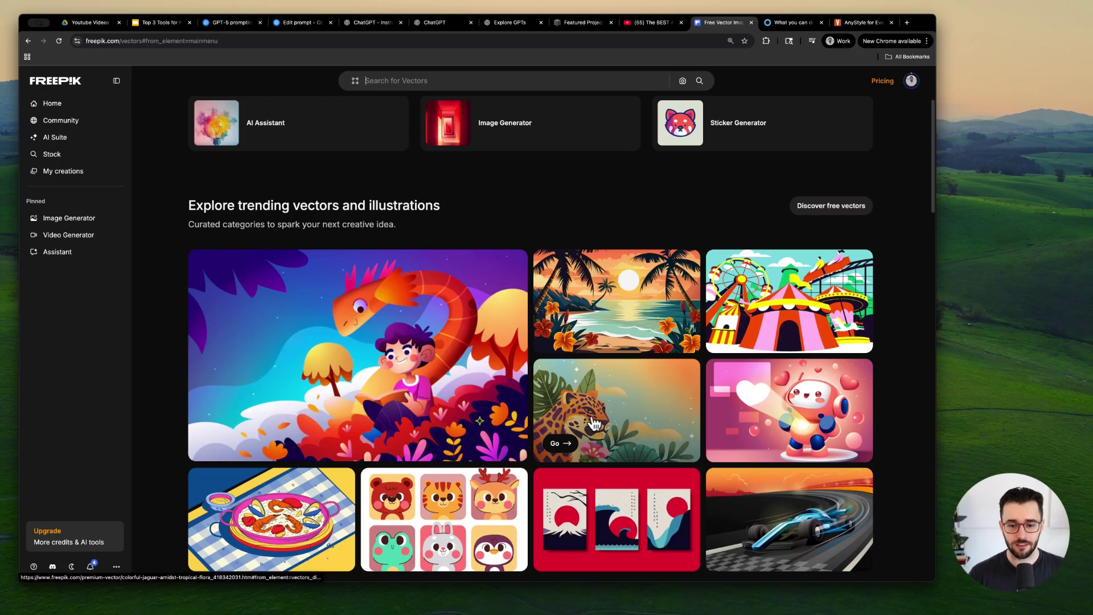
scroll(592, 427, down, 1)
scroll(613, 494, up, 1)
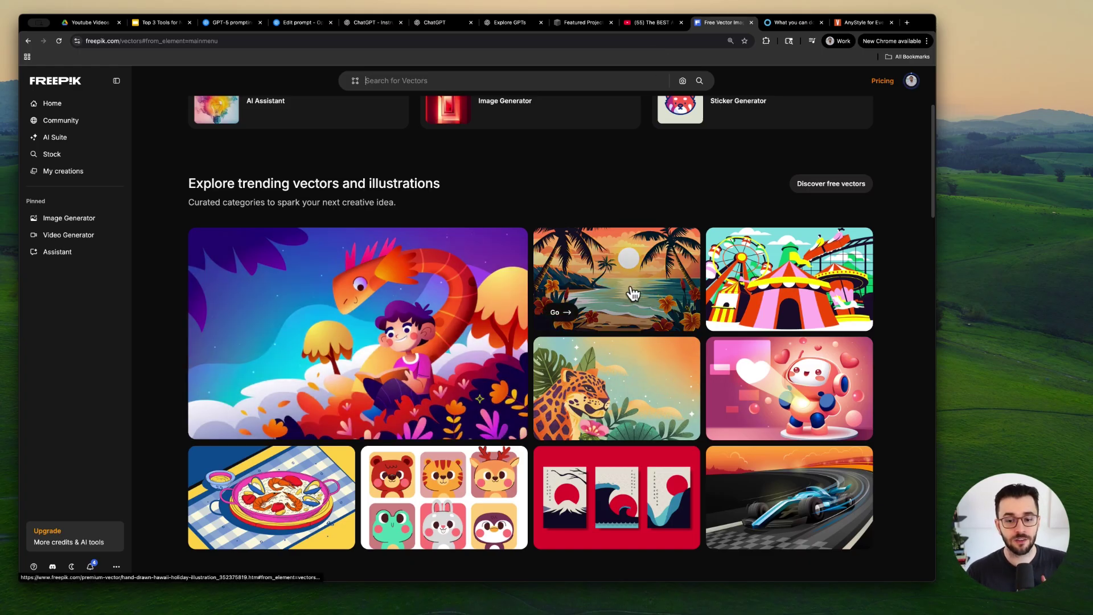
Step: Return to the slideshow and advance to the 'Wrap Up' slide about not stressing over every tool
click(154, 22)
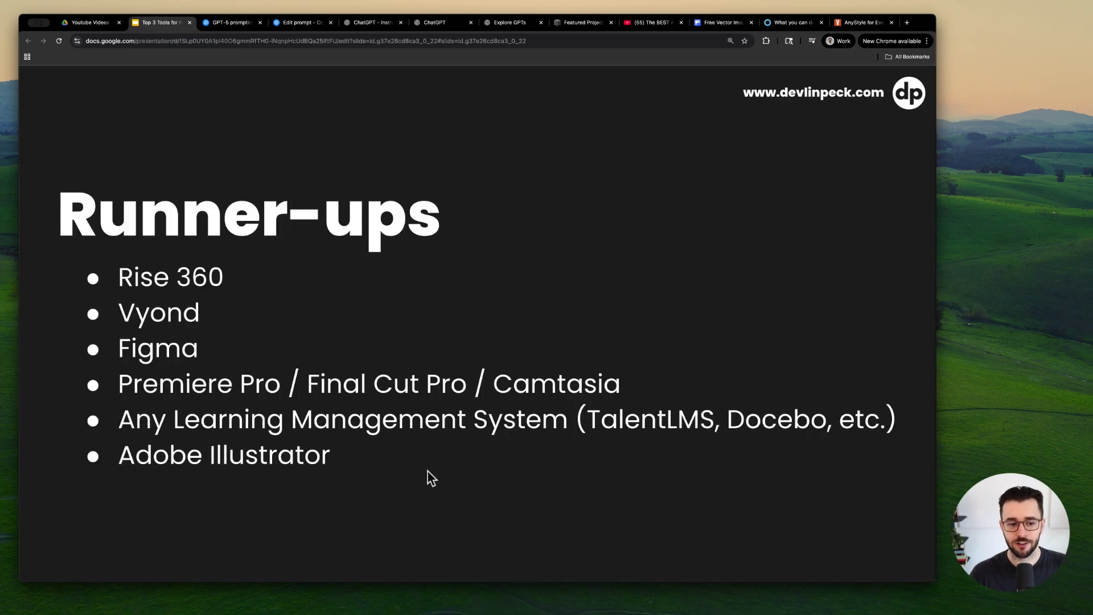
key(Right)
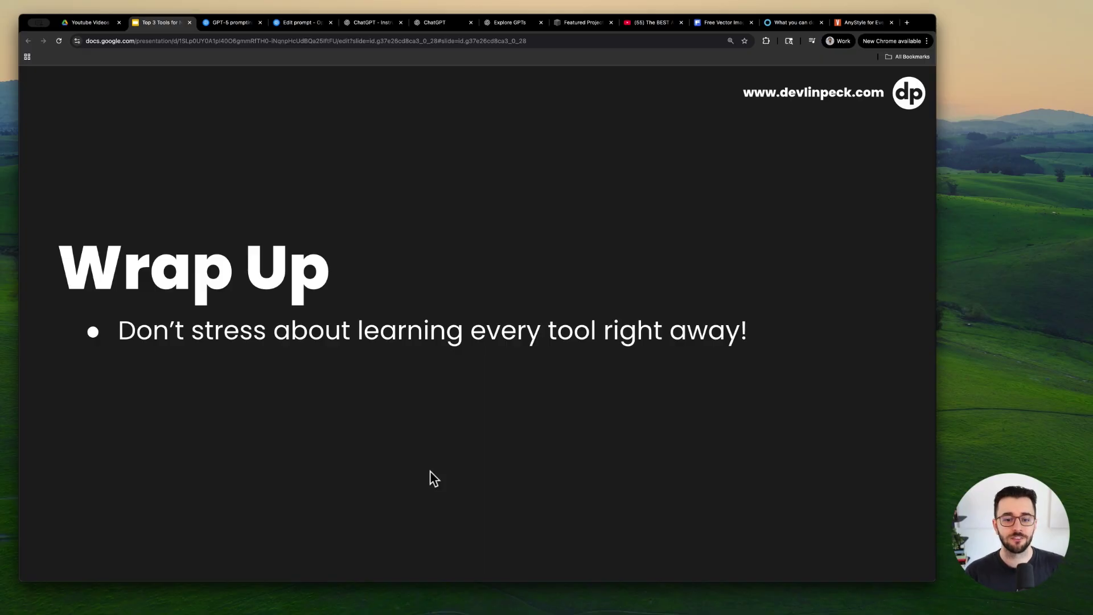
Step: Reveal the Storyline 360 Wrap Up point, then show the 'Becoming an ID?' slide and its guide bullet
key(Right)
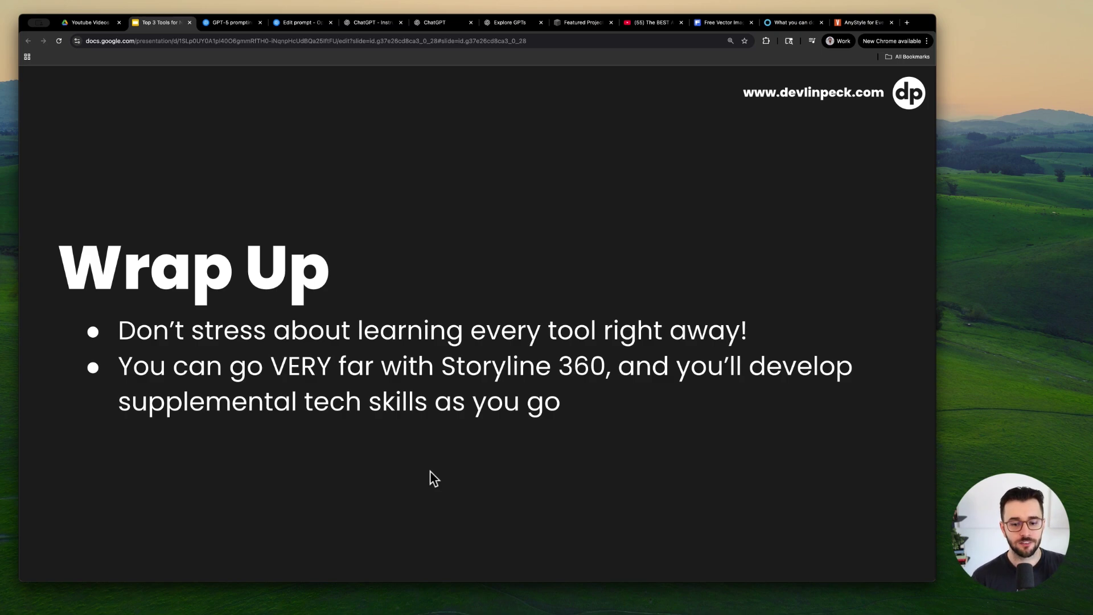
key(Right)
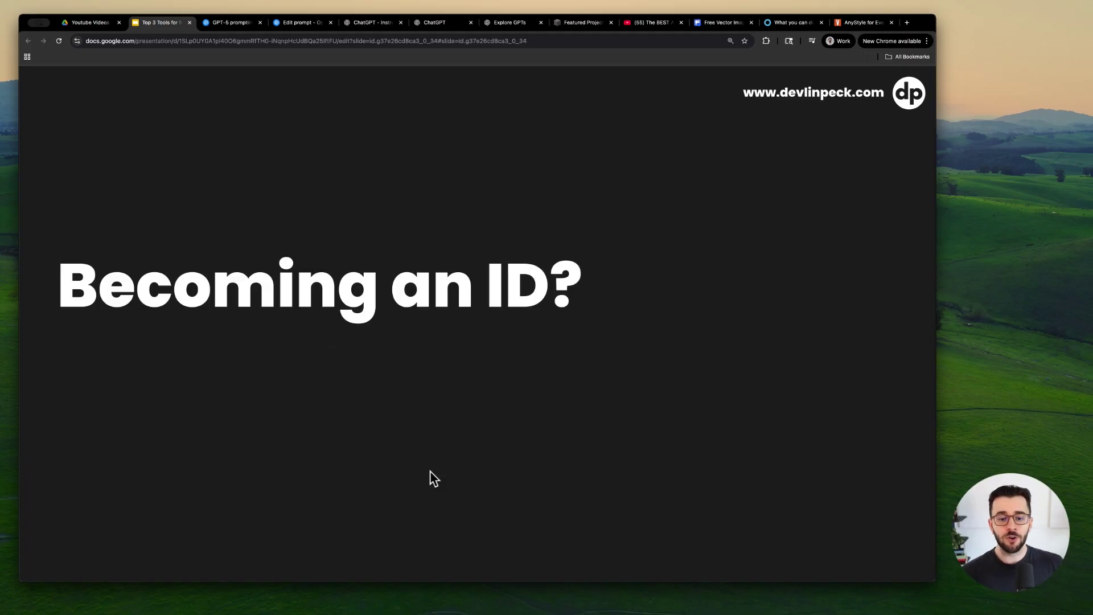
key(Right)
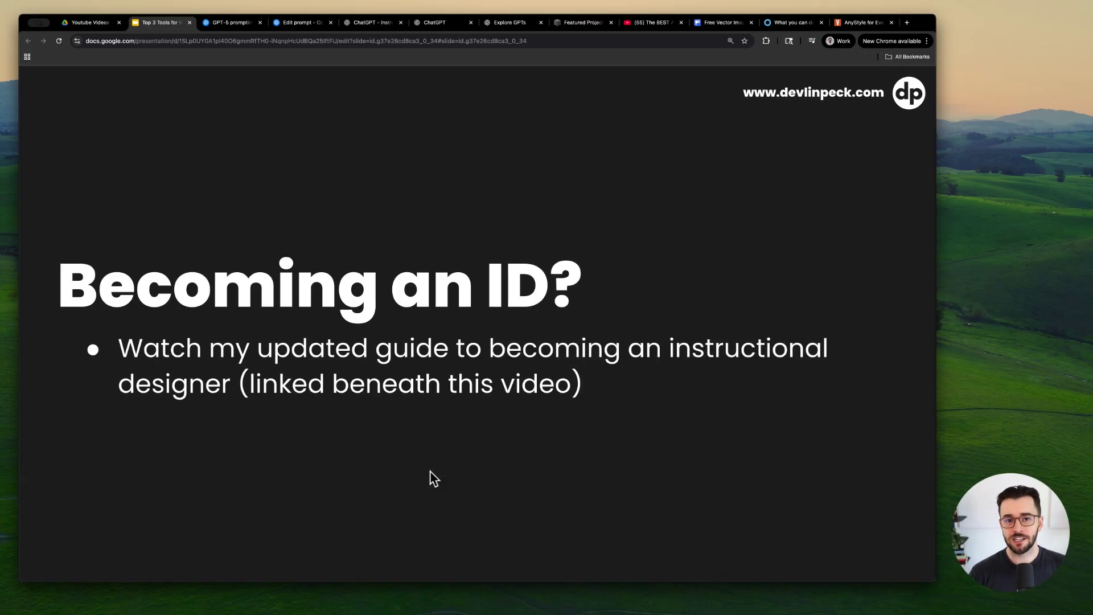